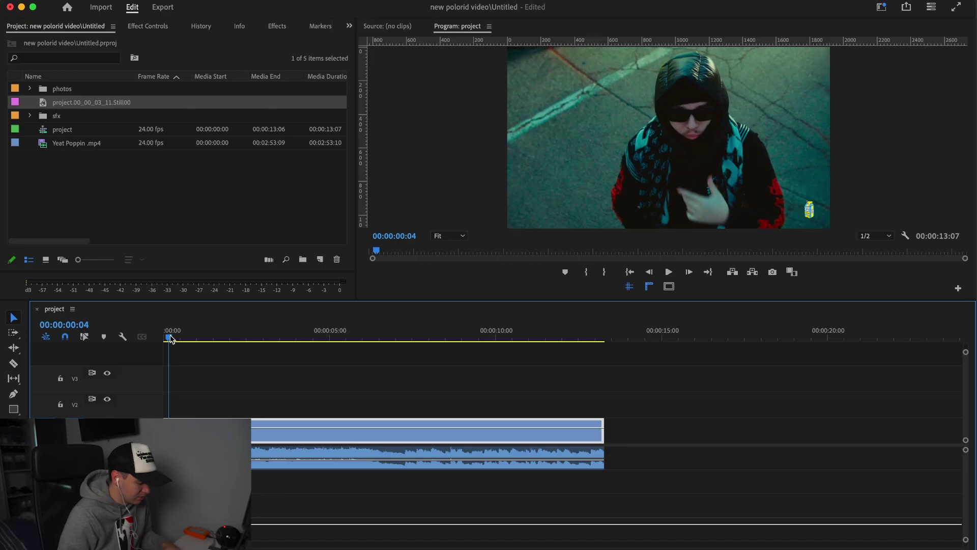
# Export the sequence frame at 00:00:04:11 as a PNG still and import it into the project
pyautogui.moveTo(171, 337); pyautogui.dragTo(312, 357)
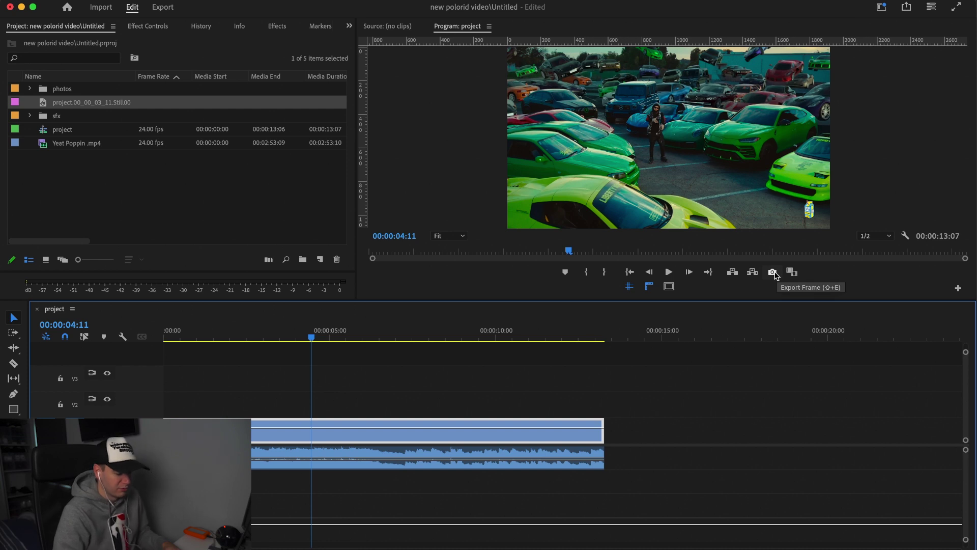
pyautogui.click(773, 273)
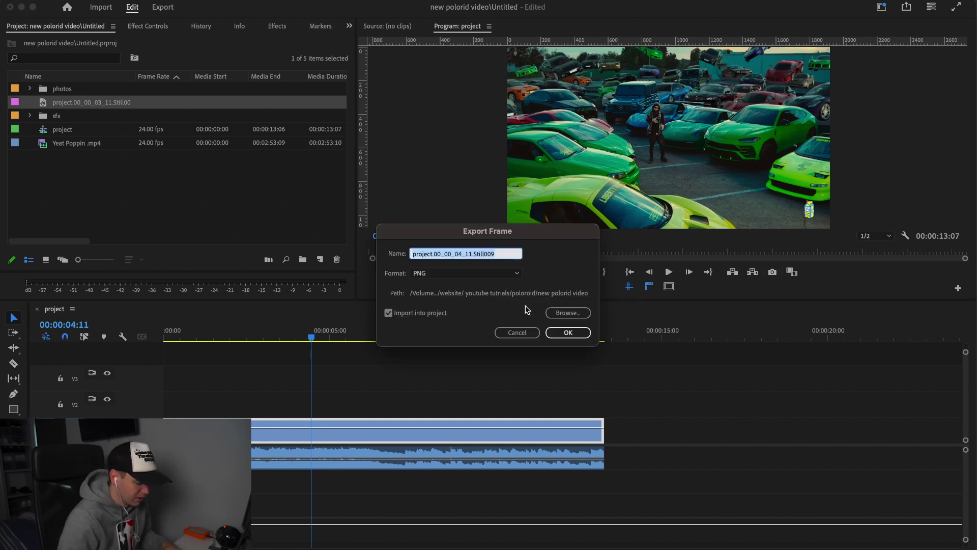
pyautogui.click(572, 334)
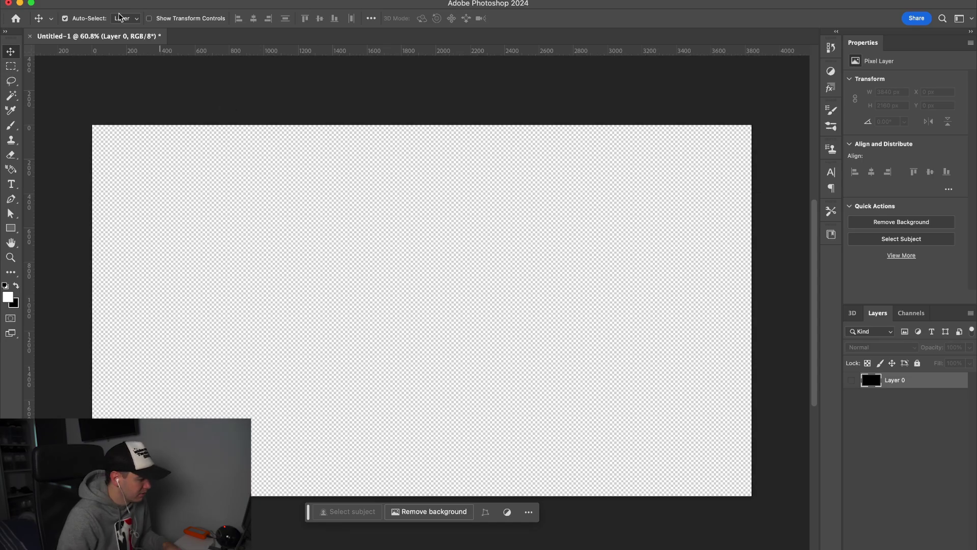
# Switch to Photoshop and open the POLAROID 3 image from the POLARIOD PACK folder
pyautogui.click(98, 5)
pyautogui.click(113, 12)
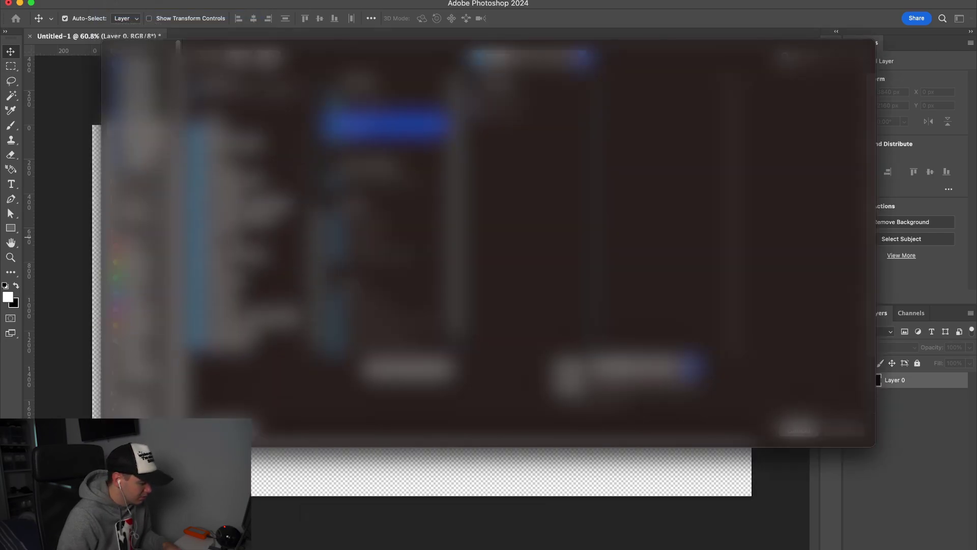
pyautogui.click(244, 193)
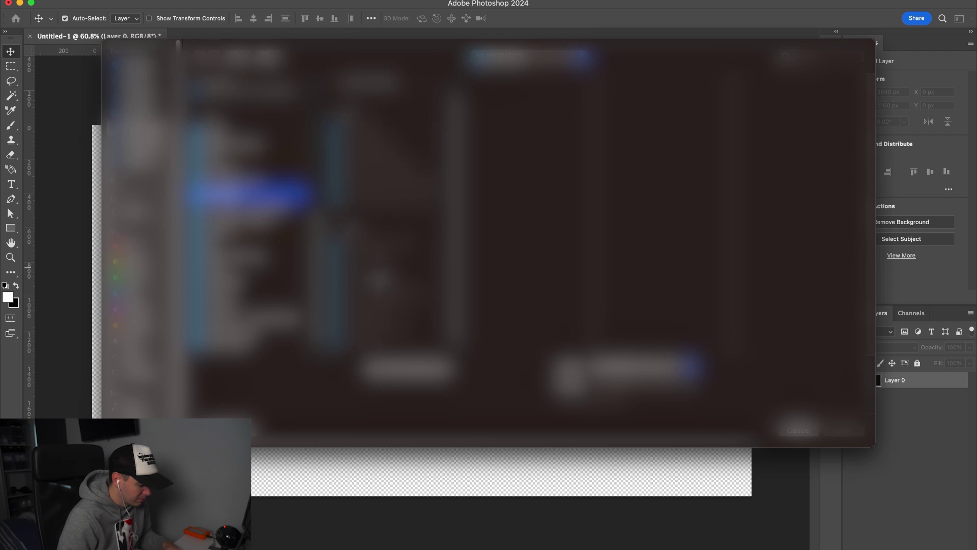
pyautogui.click(381, 280)
pyautogui.click(529, 100)
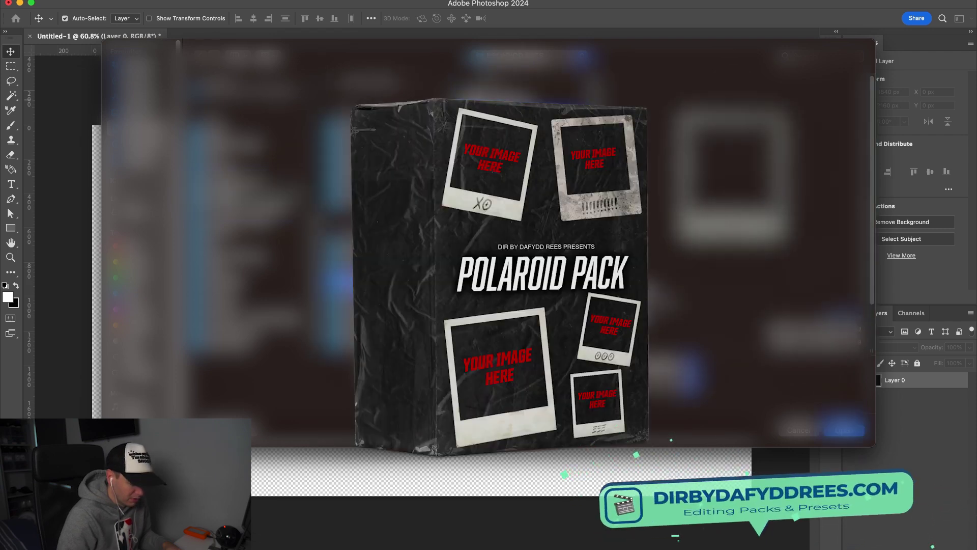
pyautogui.press('Down')
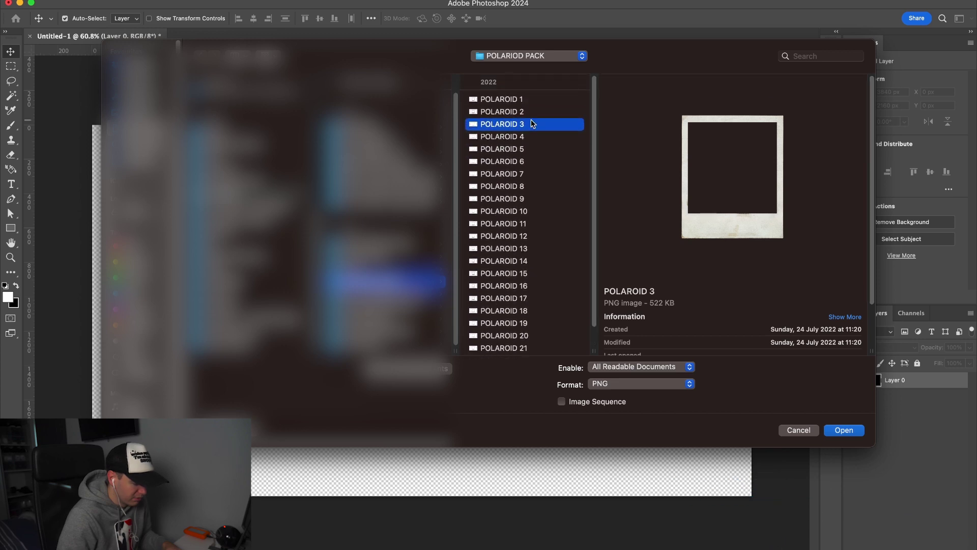
pyautogui.press('Return')
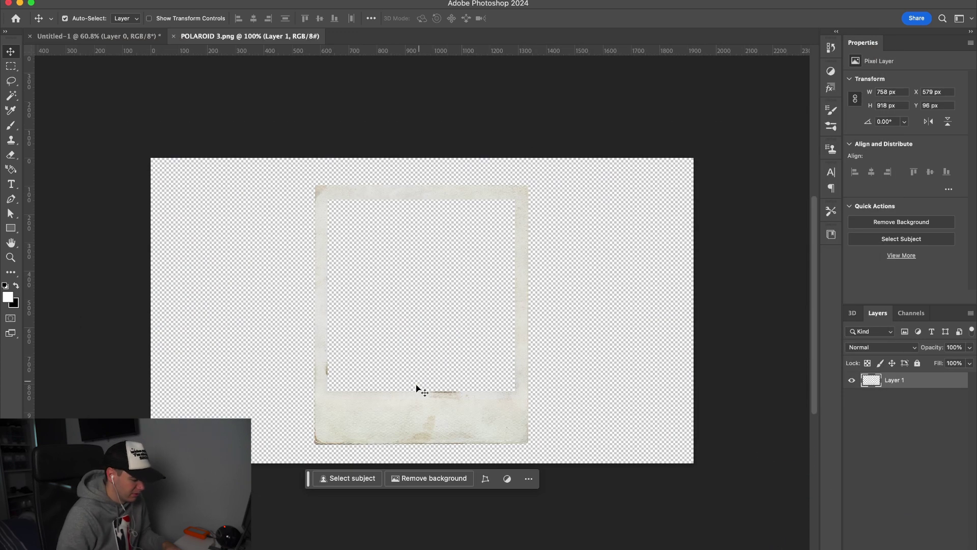
pyautogui.scroll(-2, 481, 379)
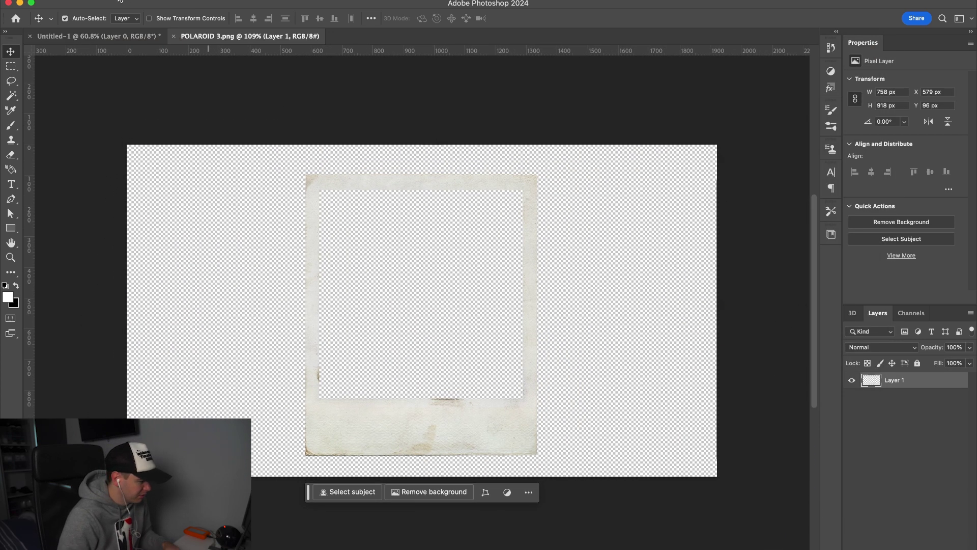
# Open project.00_00_00_08.Still001.png, copy it into the POLAROID 3.png document and place its layer beneath the polaroid frame
pyautogui.click(109, 1)
pyautogui.click(109, 15)
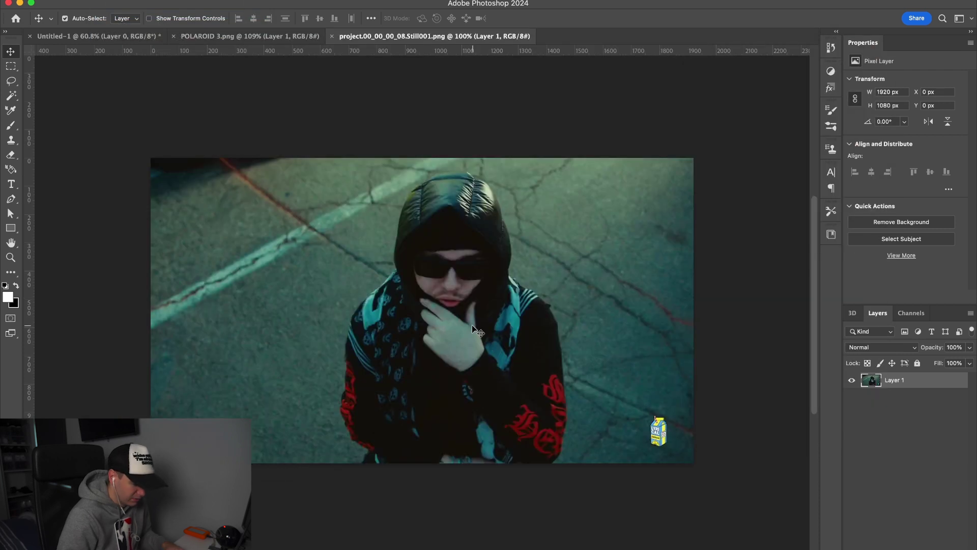
pyautogui.hotkey('ctrl', '0')
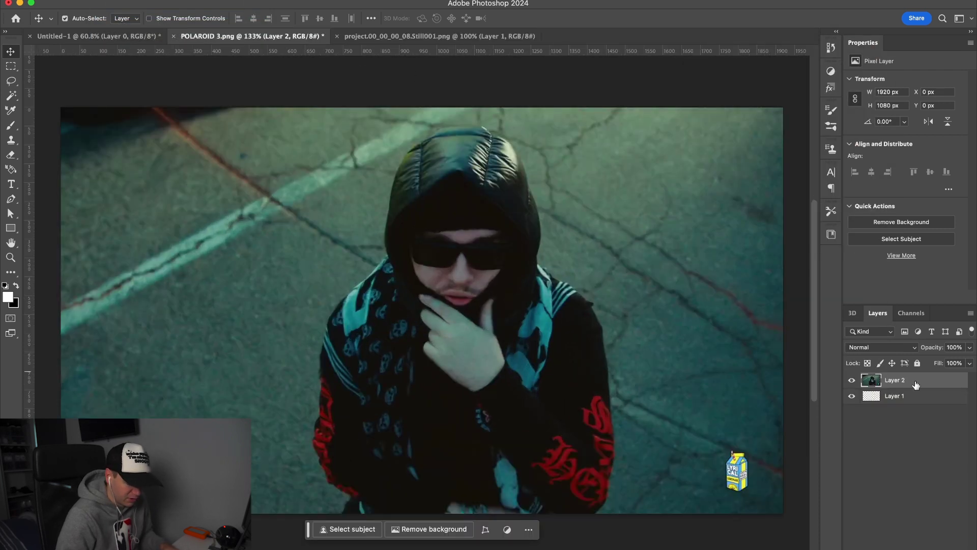
pyautogui.moveTo(916, 385); pyautogui.dragTo(914, 402)
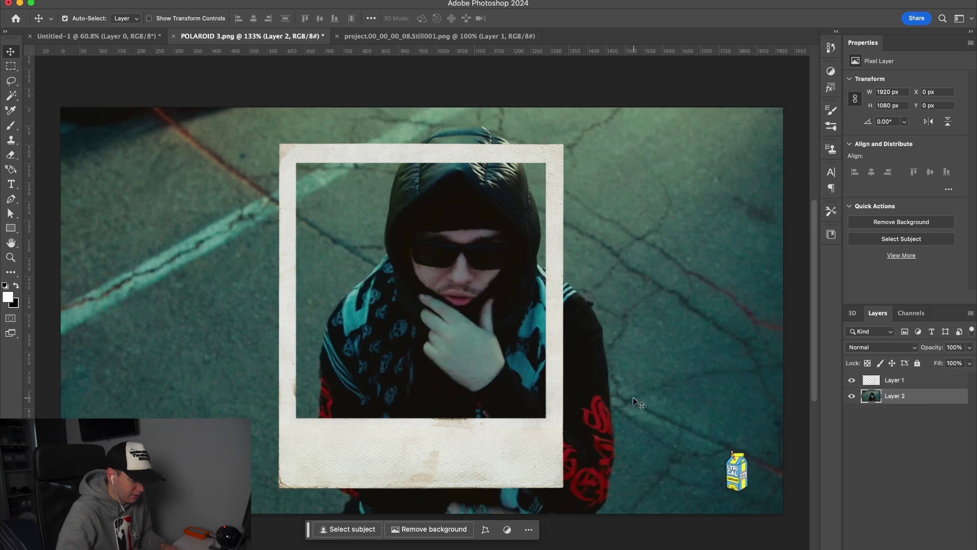
# Convert the still's layer to a smart object and scale it to about 65%, positioned within the polaroid's window
pyautogui.rightClick(913, 399)
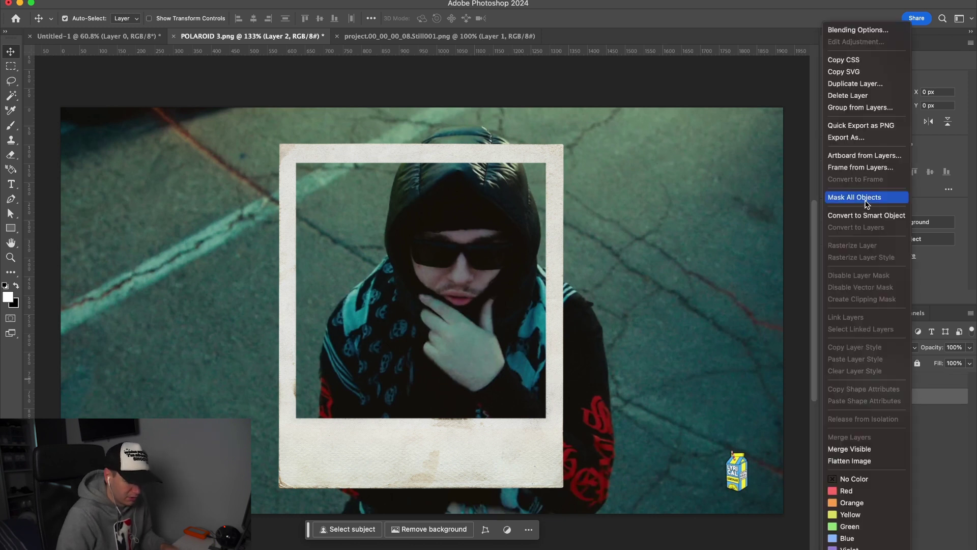
pyautogui.click(868, 214)
pyautogui.hotkey('ctrl', 't')
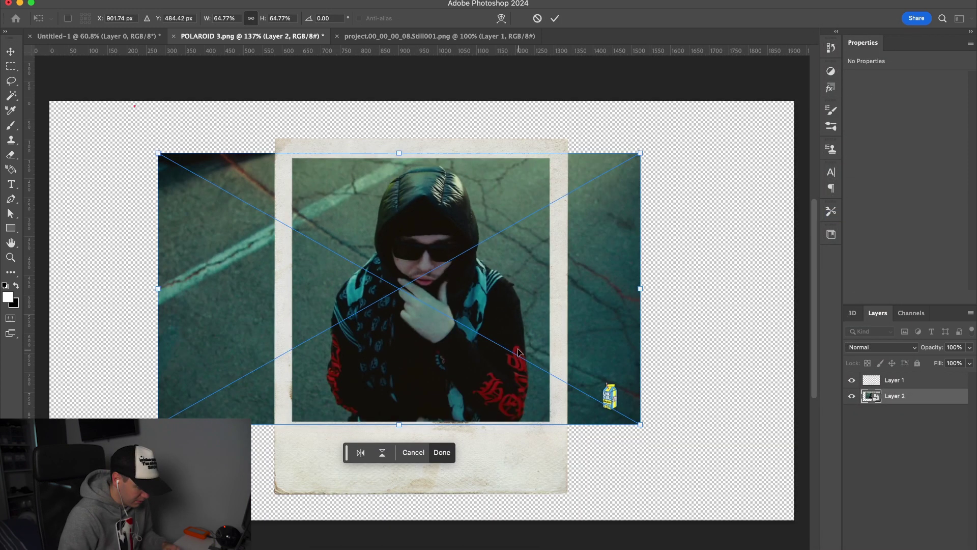
pyautogui.moveTo(509, 339); pyautogui.dragTo(515, 351)
pyautogui.press('Return')
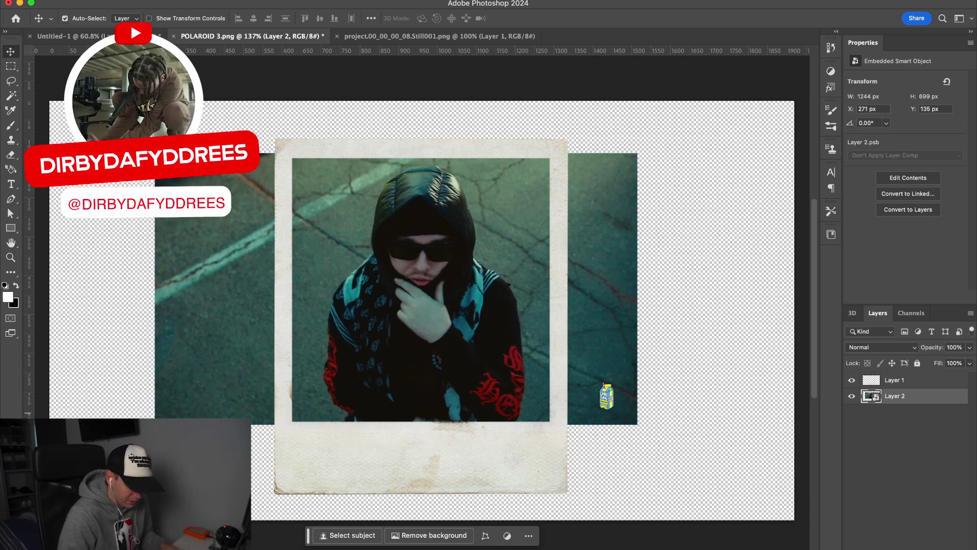
# Rasterize the still's layer and delete the parts that extend past both sides of the polaroid frame
pyautogui.rightClick(906, 402)
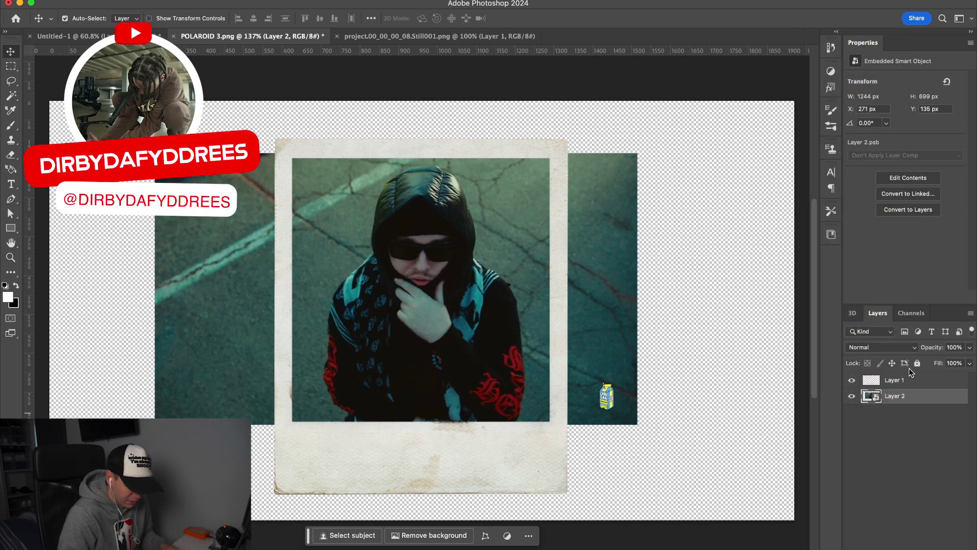
pyautogui.rightClick(894, 400)
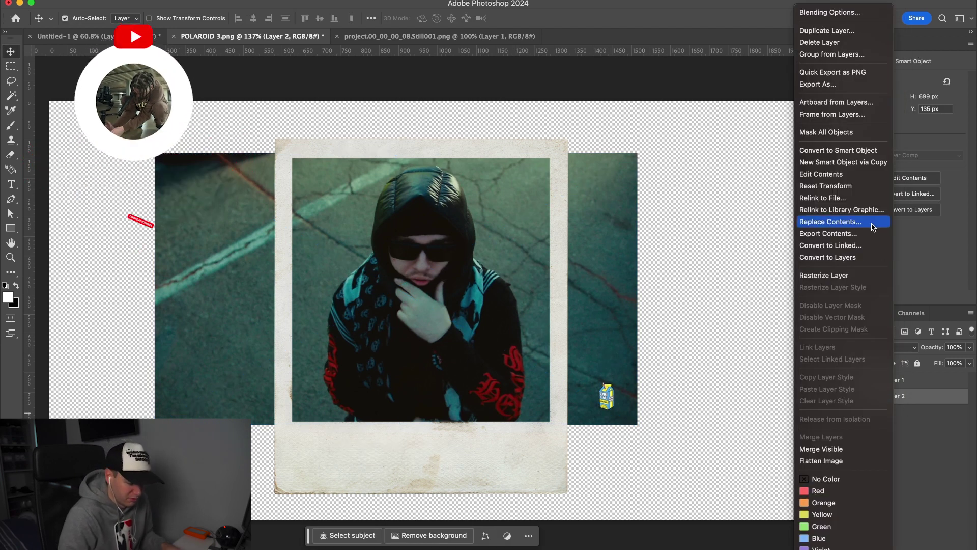
pyautogui.click(845, 276)
pyautogui.press('m')
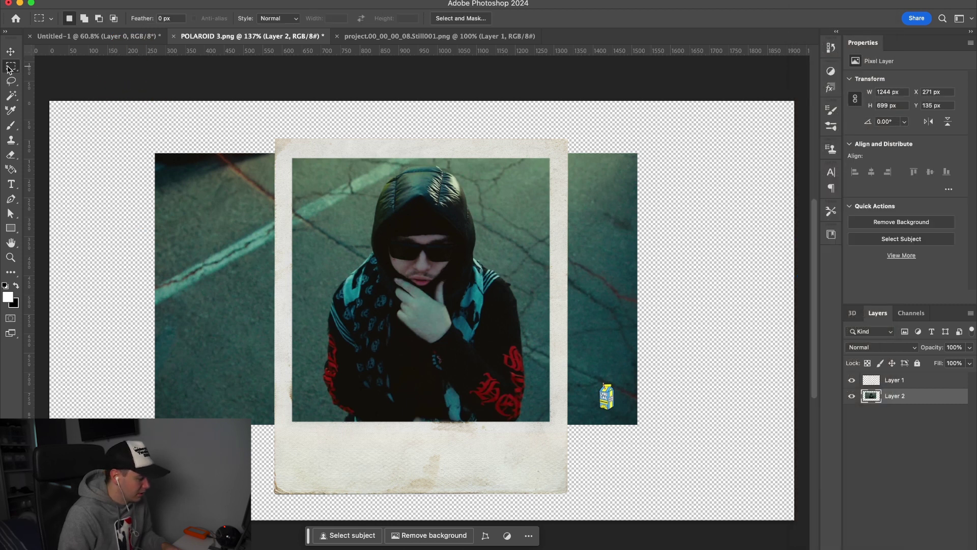
pyautogui.moveTo(91, 104)
pyautogui.mouseDown()
pyautogui.moveTo(129, 132)
pyautogui.moveTo(282, 439)
pyautogui.mouseUp()
pyautogui.press('Delete')
pyautogui.moveTo(723, 118)
pyautogui.mouseDown()
pyautogui.moveTo(558, 268)
pyautogui.moveTo(560, 437)
pyautogui.mouseUp()
pyautogui.press('Delete')
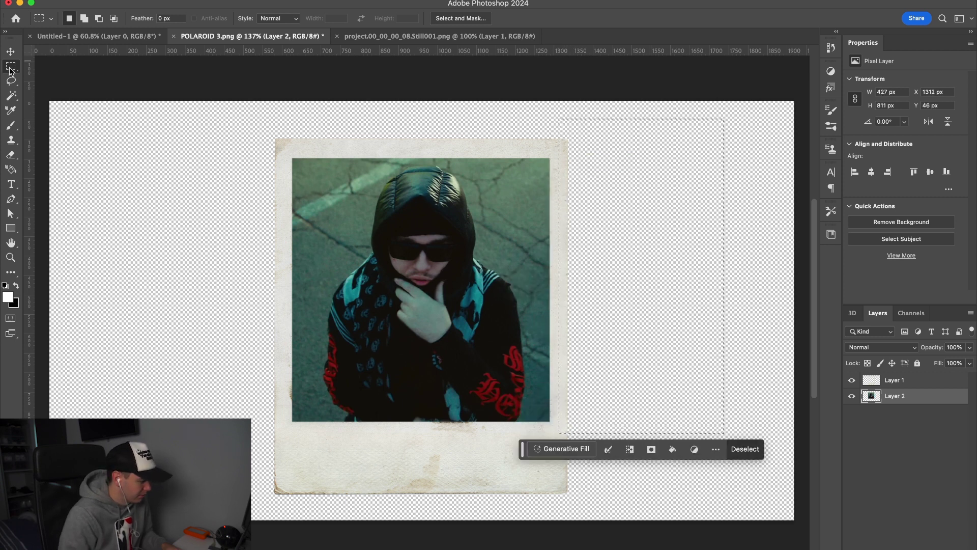
pyautogui.hotkey('ctrl', 'd')
# Convert the trimmed photo layer to a smart object
pyautogui.press('v')
pyautogui.rightClick(900, 396)
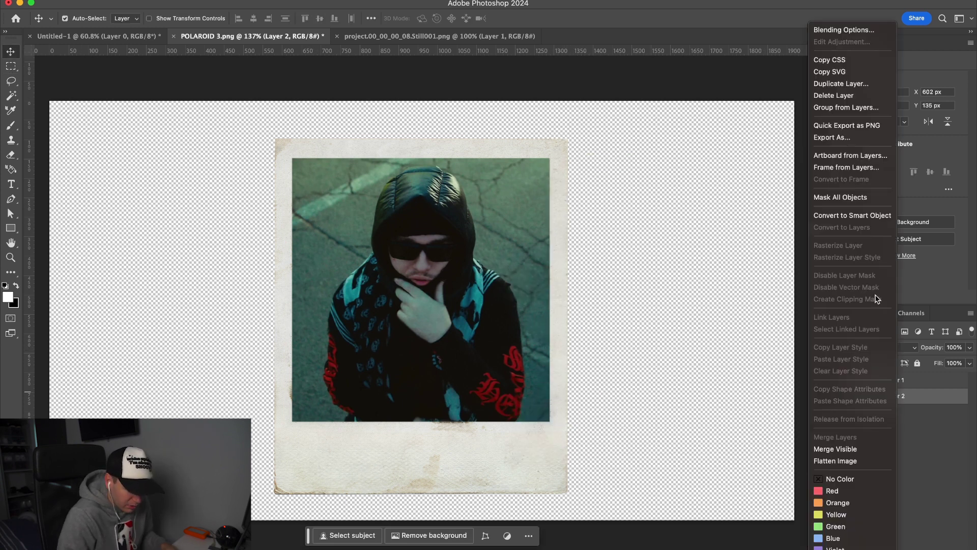
pyautogui.click(855, 218)
# In a Camera Raw filter on the photo, set temperature +15, exposure -0.05, contrast -29, highlights +71, shadows -22 and whites +25
pyautogui.click(270, 1)
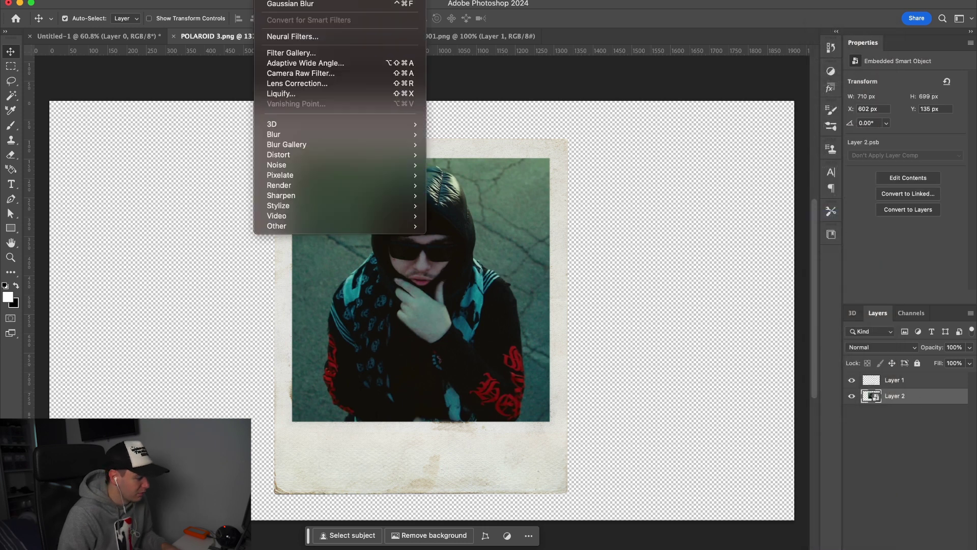
pyautogui.click(295, 73)
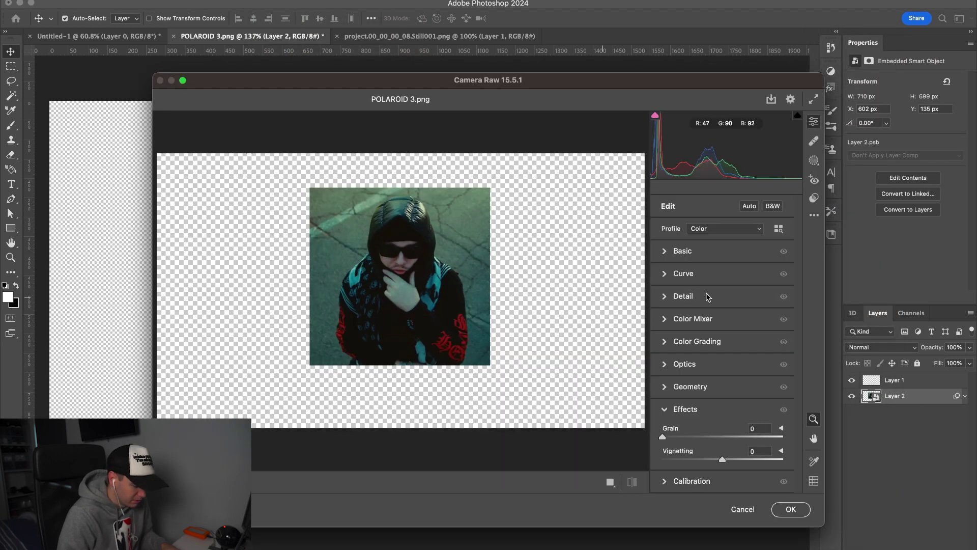
pyautogui.scroll(5, 449, 296)
pyautogui.moveTo(722, 296); pyautogui.dragTo(721, 297)
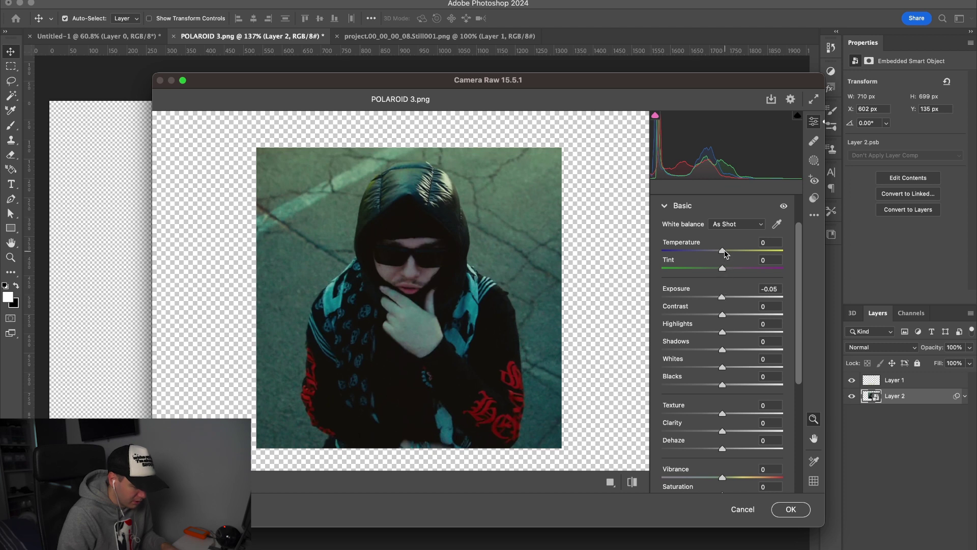
pyautogui.moveTo(725, 253); pyautogui.dragTo(733, 256)
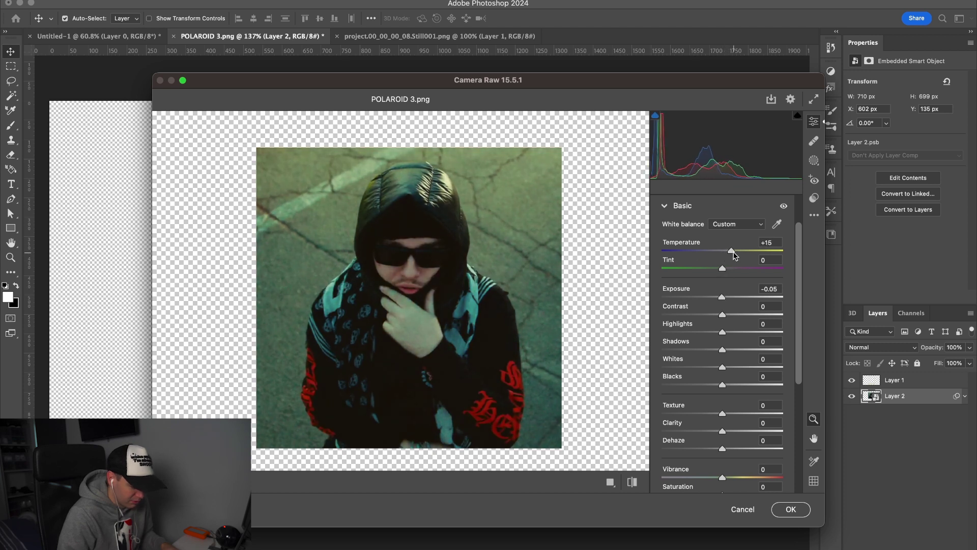
pyautogui.moveTo(724, 317); pyautogui.dragTo(736, 368)
# Set the photo's texture to +82, clarity to +62, vibrance to +25 and saturation to +10
pyautogui.moveTo(723, 414); pyautogui.dragTo(740, 431)
pyautogui.scroll(-2, 761, 432)
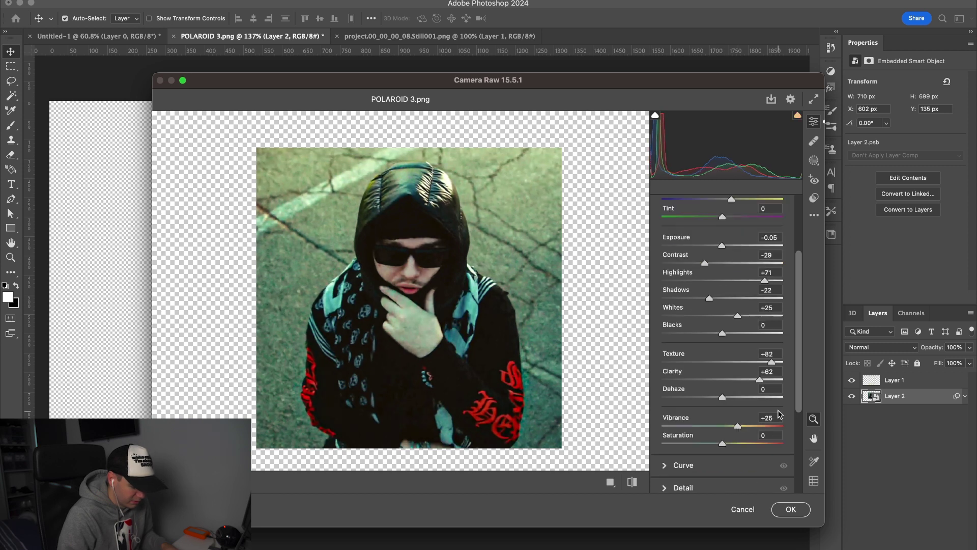
pyautogui.moveTo(727, 447); pyautogui.dragTo(730, 447)
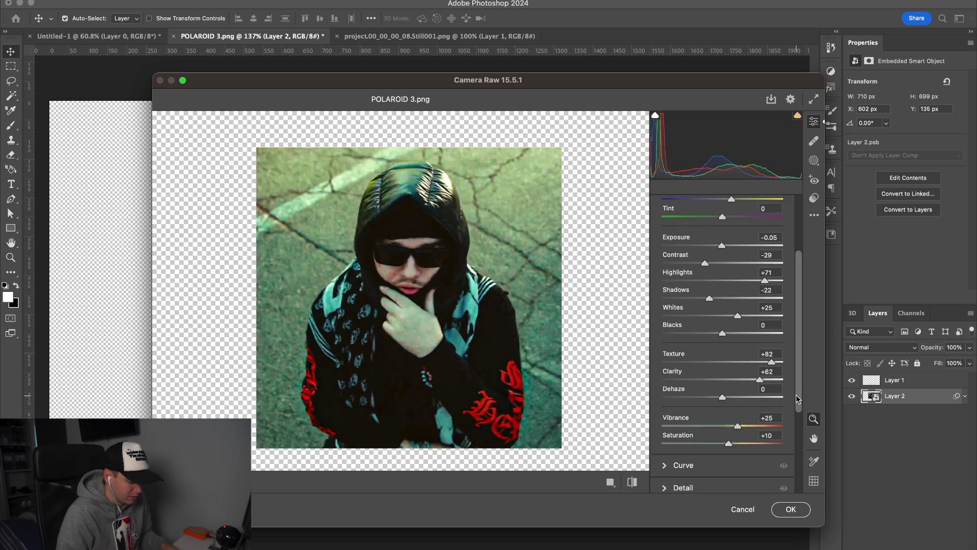
# Set sharpening to about 71, add grain to the photo and apply the Camera Raw filter
pyautogui.scroll(-4, 798, 450)
pyautogui.click(697, 394)
pyautogui.moveTo(664, 324); pyautogui.dragTo(739, 328)
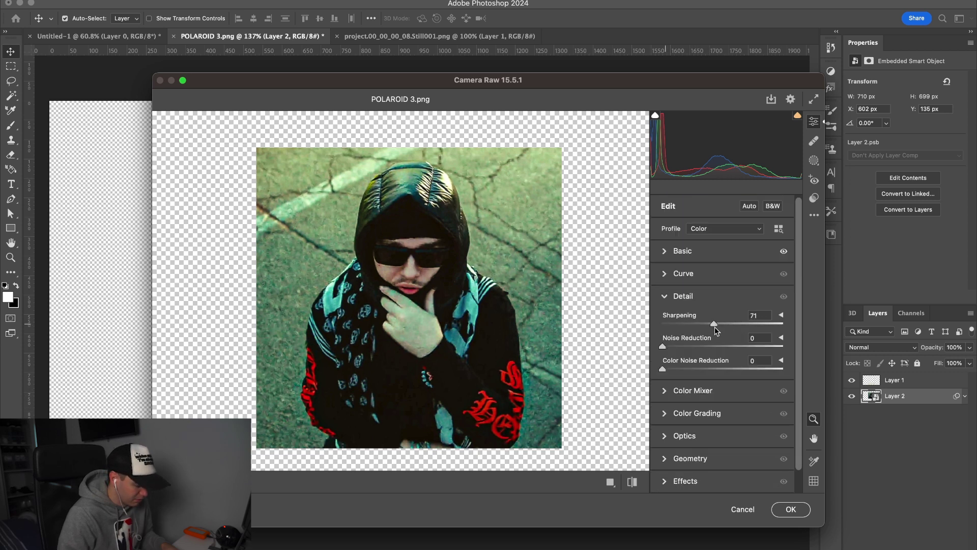
pyautogui.click(683, 296)
pyautogui.click(685, 409)
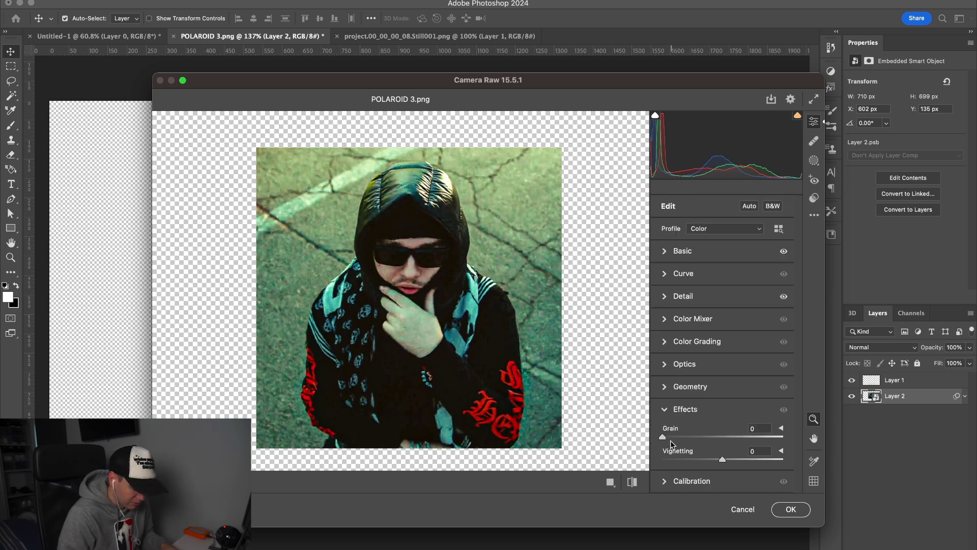
pyautogui.moveTo(747, 438); pyautogui.dragTo(695, 438)
pyautogui.press('Return')
# Compare the photo with and without its Camera Raw smart filter
pyautogui.scroll(-2, 628, 349)
pyautogui.scroll(1, 628, 349)
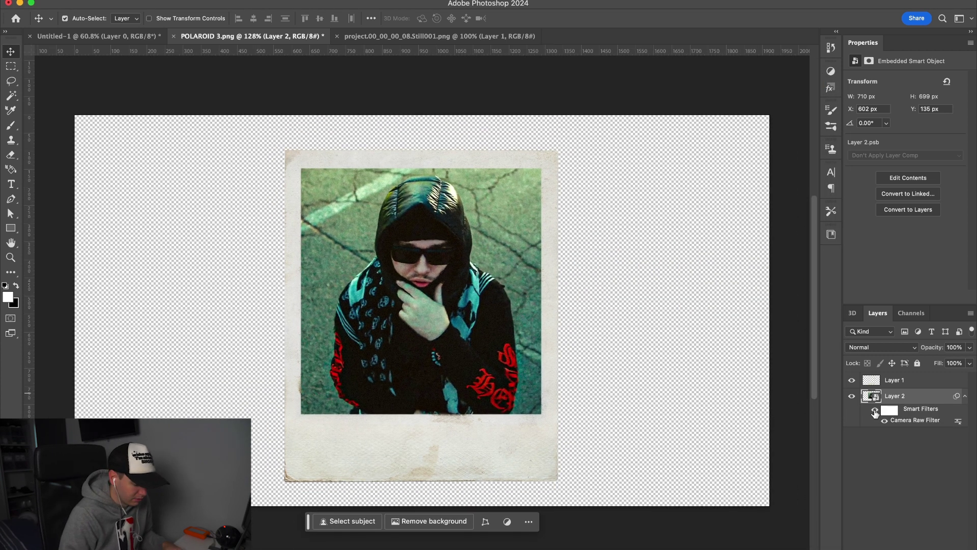
pyautogui.click(875, 411)
pyautogui.click(875, 411)
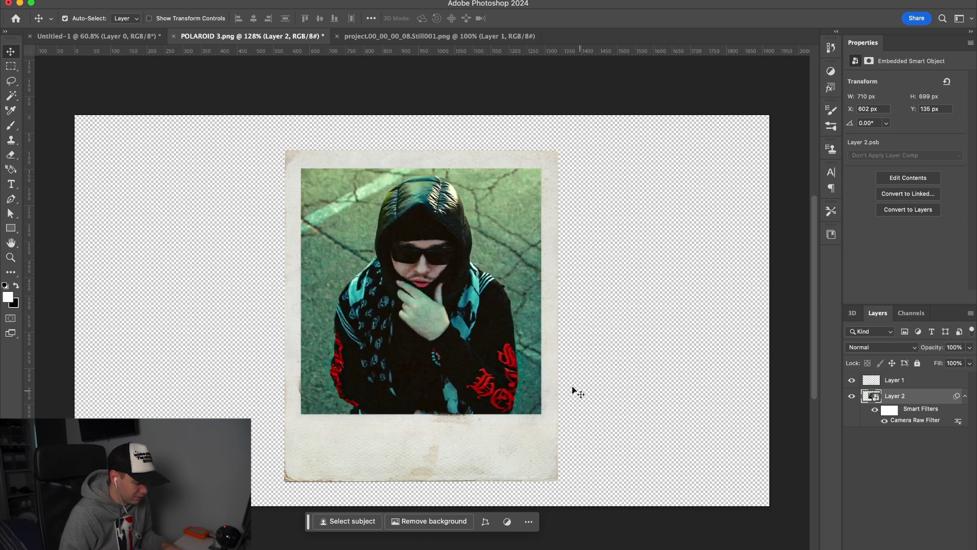
pyautogui.scroll(2, 573, 390)
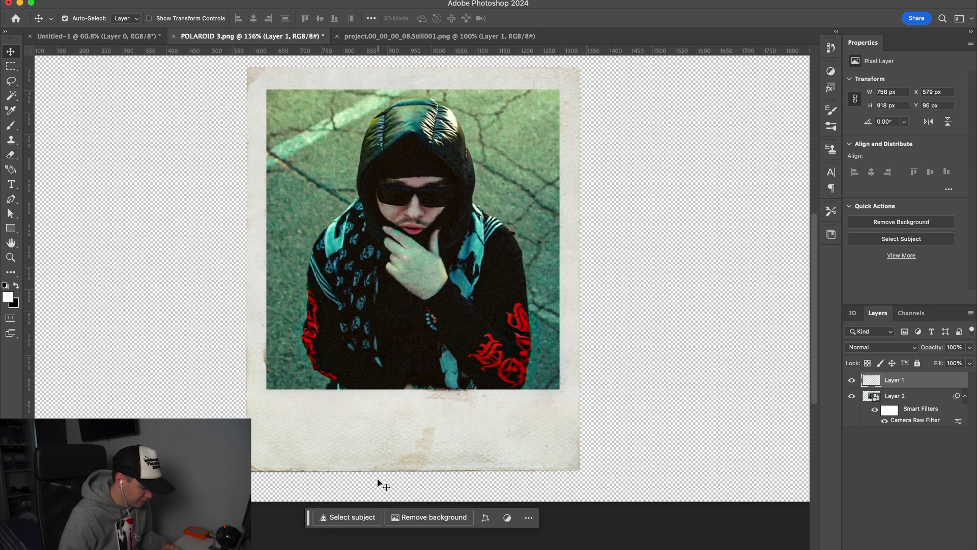
# Add the text "YEAT" in the polaroid's blank lower border, using the Wahroonga font at 145 pt
pyautogui.scroll(-2, 489, 443)
pyautogui.press('t')
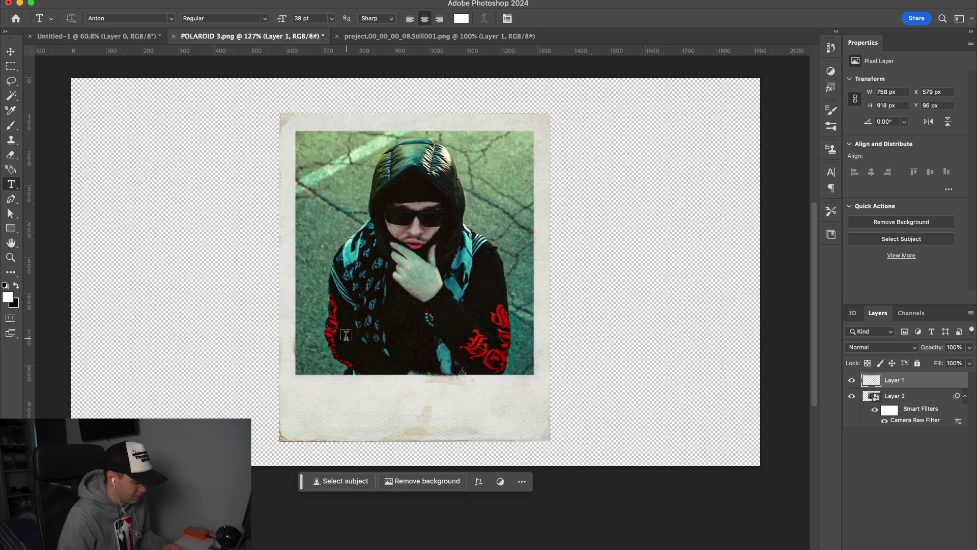
pyautogui.moveTo(306, 388); pyautogui.dragTo(532, 432)
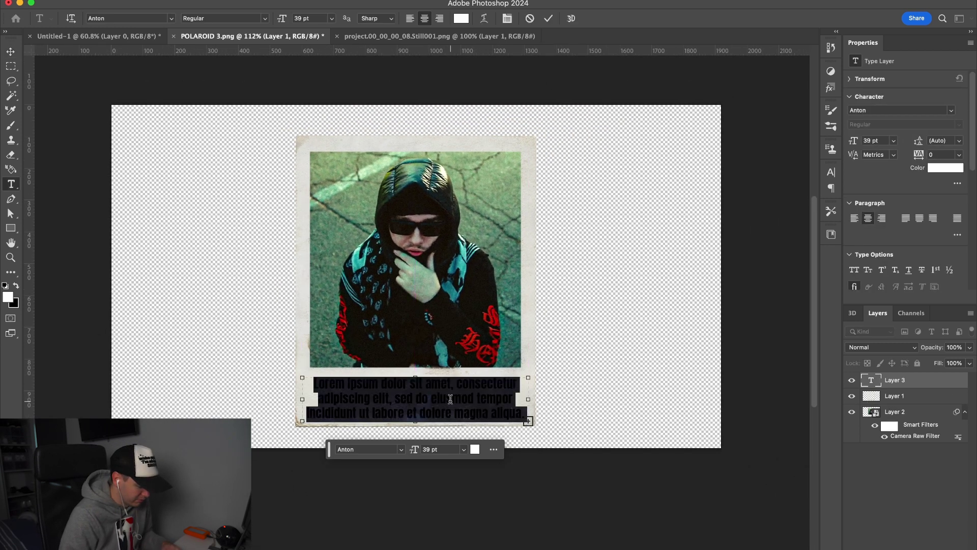
pyautogui.scroll(1, 450, 398)
pyautogui.write('YEAT')
pyautogui.click(171, 18)
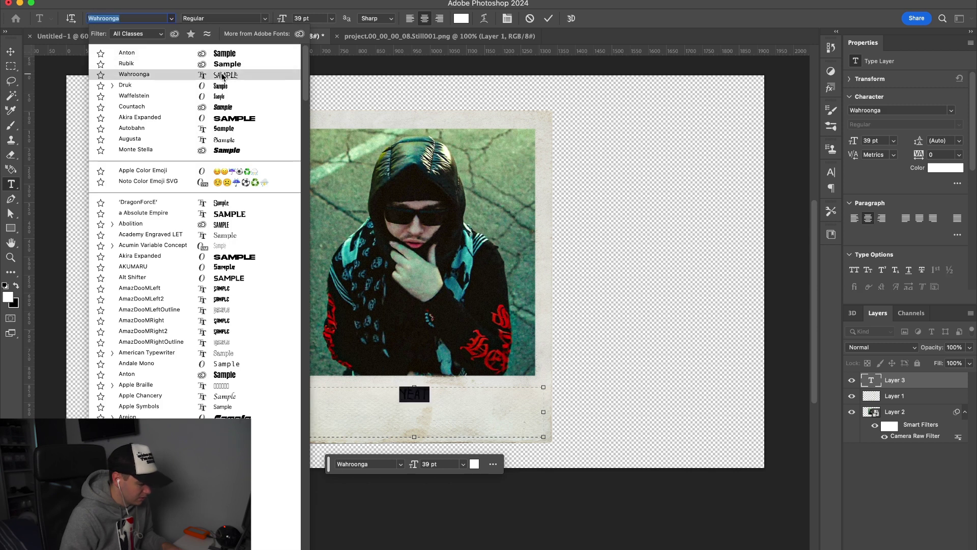
pyautogui.click(221, 76)
pyautogui.moveTo(283, 22); pyautogui.dragTo(291, 22)
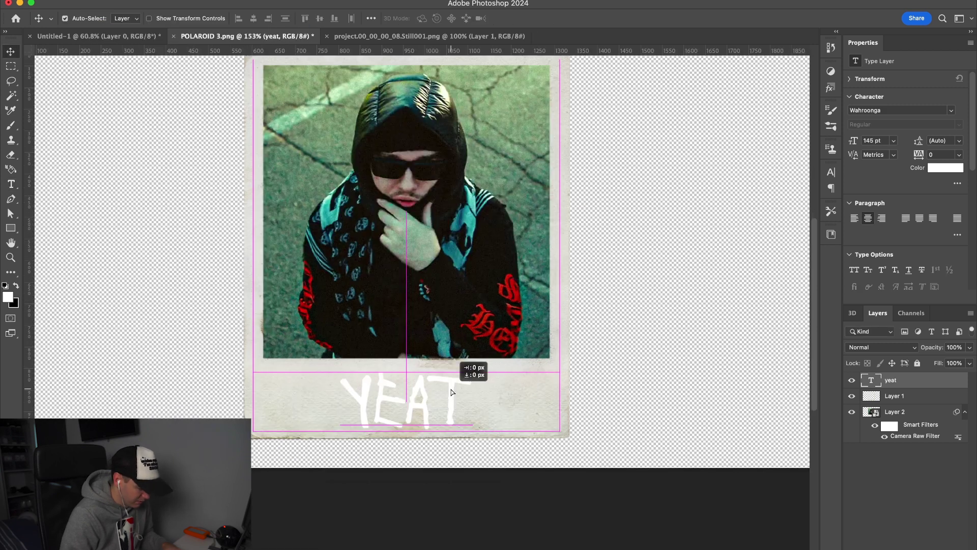
# Centre the YEAT caption in the polaroid's lower border and set its text colour to black (000000)
pyautogui.moveTo(451, 396); pyautogui.dragTo(451, 392)
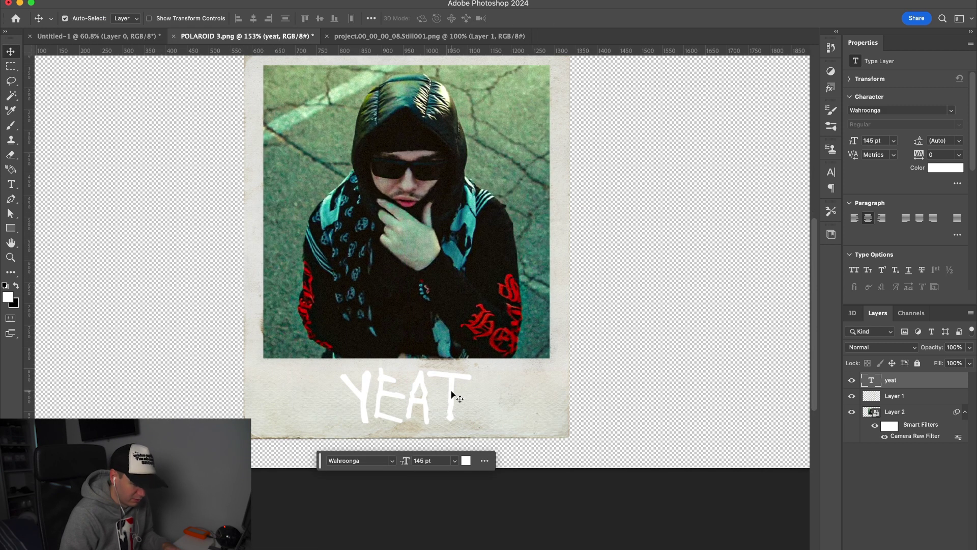
pyautogui.click(951, 168)
pyautogui.moveTo(581, 188); pyautogui.dragTo(451, 320)
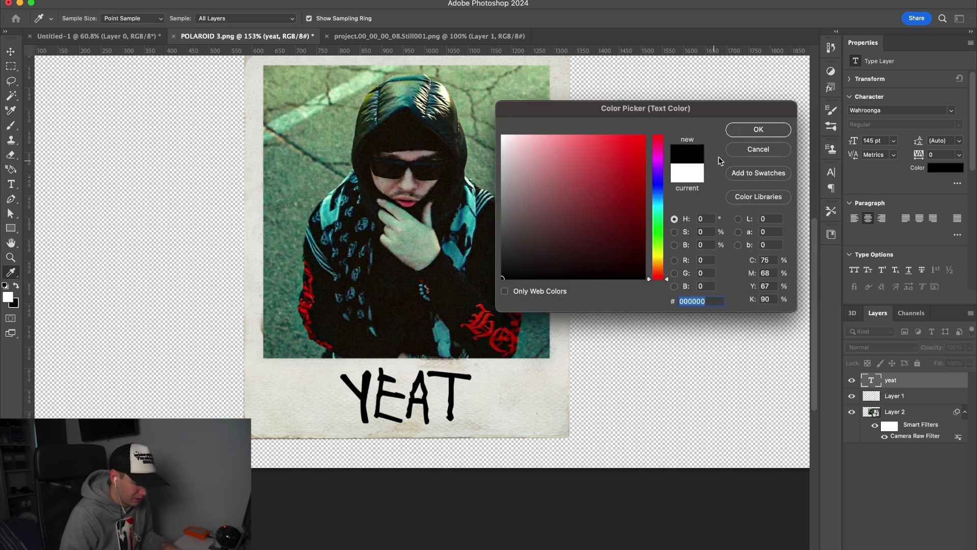
pyautogui.click(758, 129)
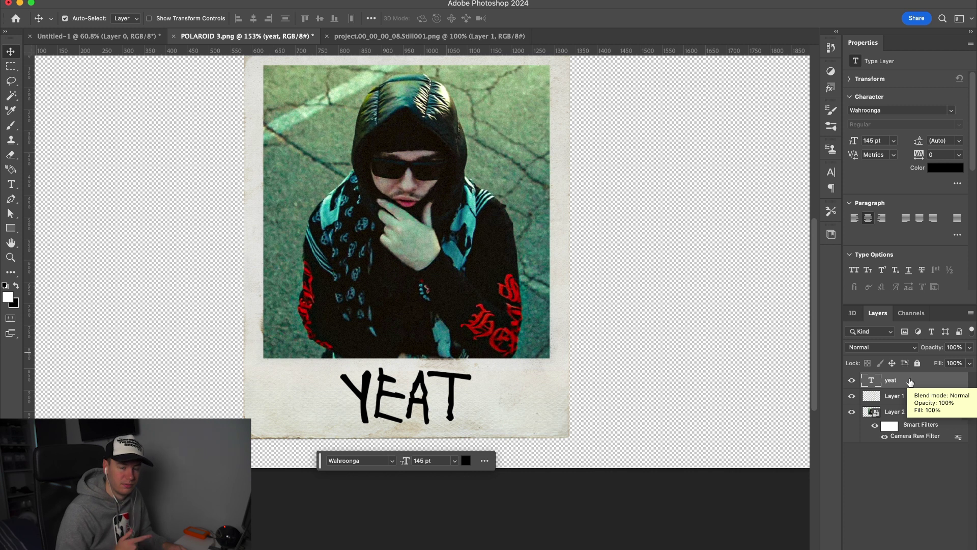
# In the caption layer's Blending Options, lower the underlying layer's white Blend If limit to let the paper texture through the text
pyautogui.rightClick(910, 381)
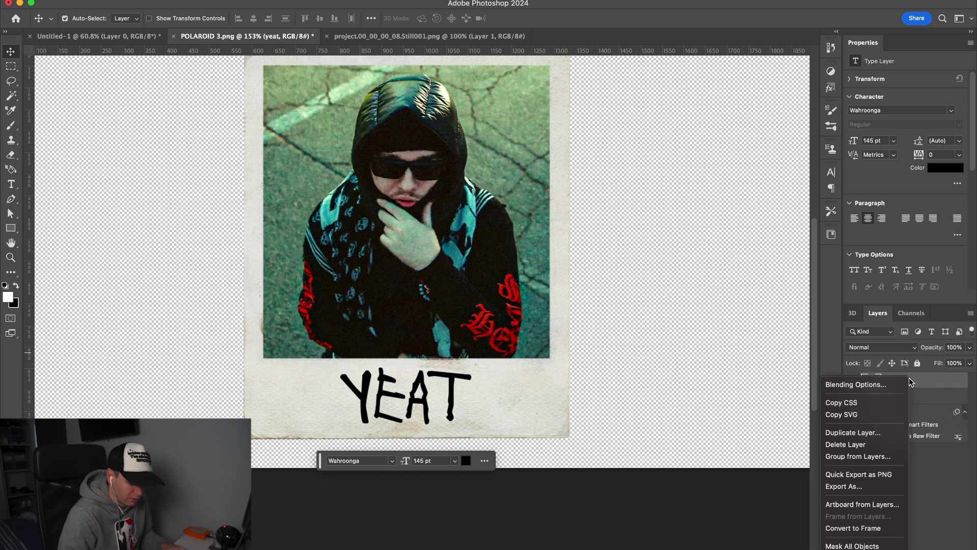
pyautogui.click(884, 385)
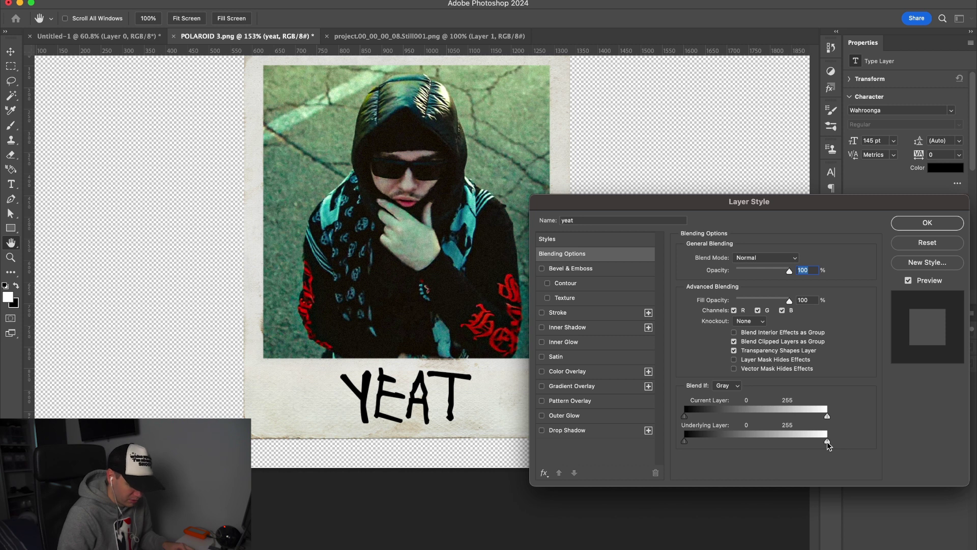
pyautogui.moveTo(828, 445); pyautogui.dragTo(781, 446)
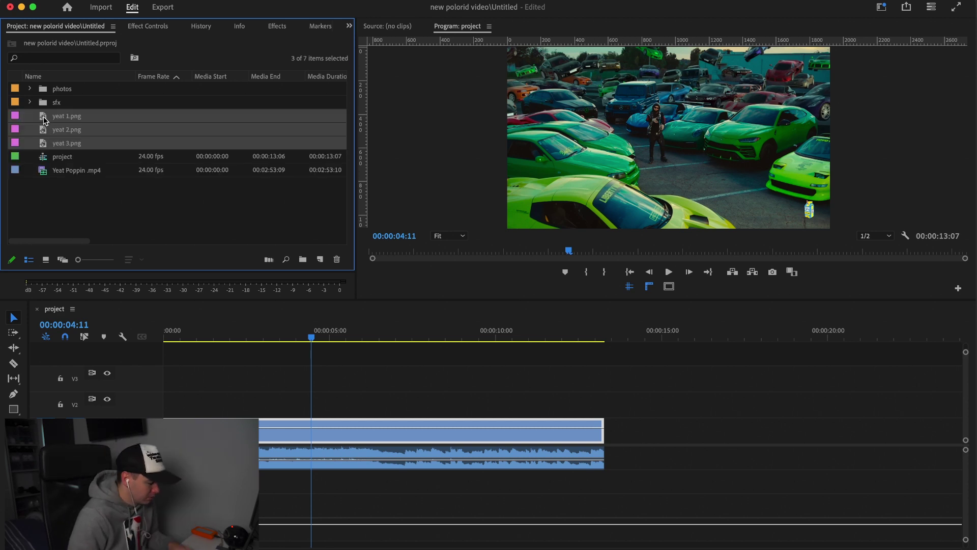
# In Premiere Pro, place yeat 1.png, yeat 2.png and yeat 3.png above the video, trimmed and staggered on separate tracks from 00:00:03:21
pyautogui.moveTo(44, 119); pyautogui.dragTo(329, 407)
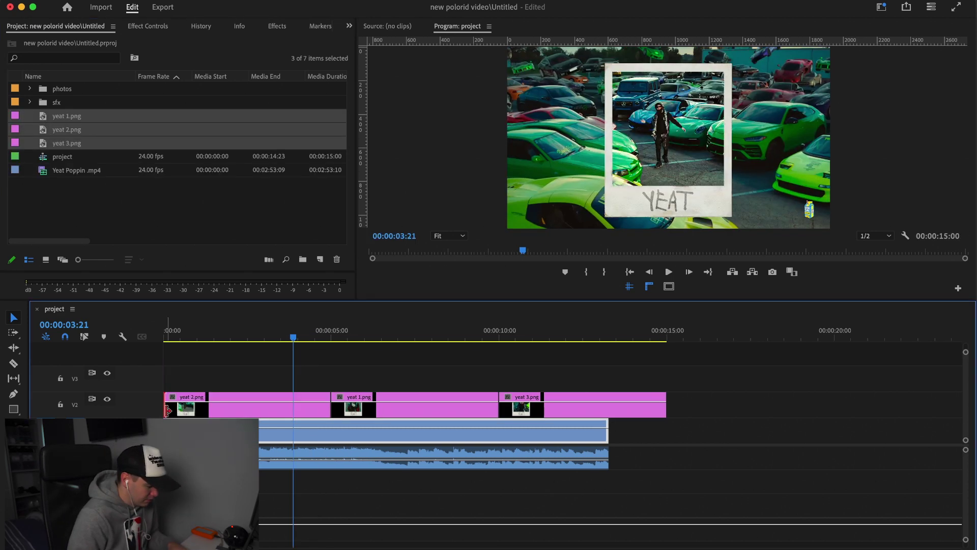
pyautogui.moveTo(165, 405); pyautogui.dragTo(294, 412)
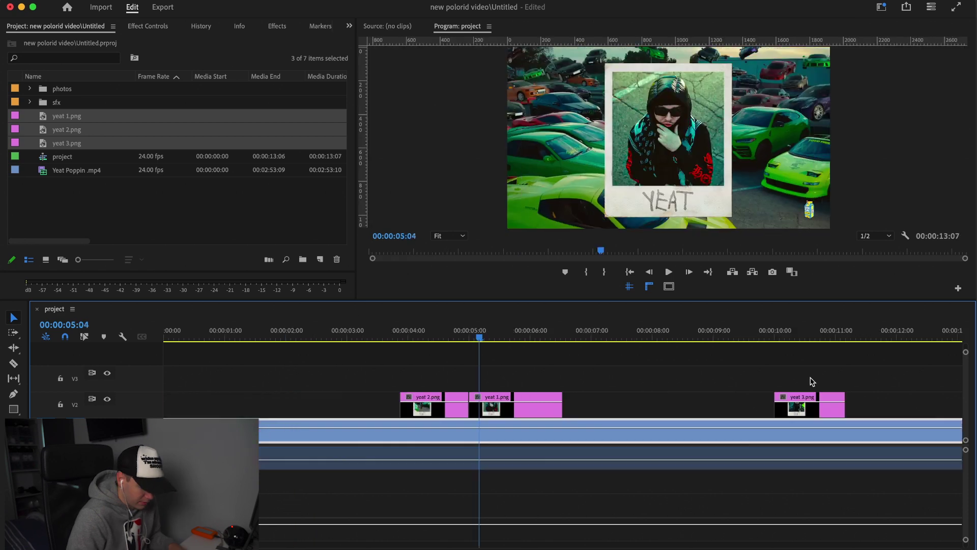
pyautogui.press('-')
pyautogui.moveTo(733, 413); pyautogui.dragTo(495, 383)
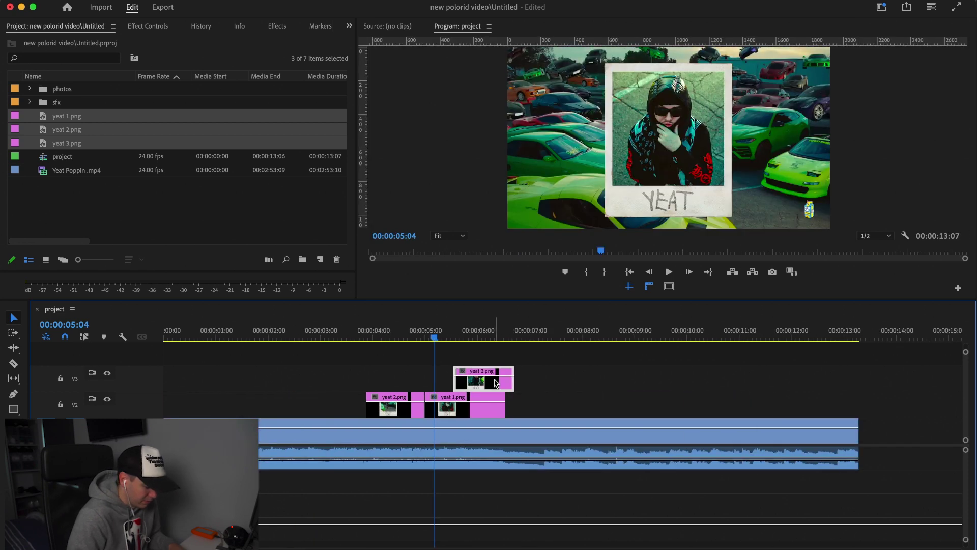
pyautogui.press('=')
pyautogui.click(383, 338)
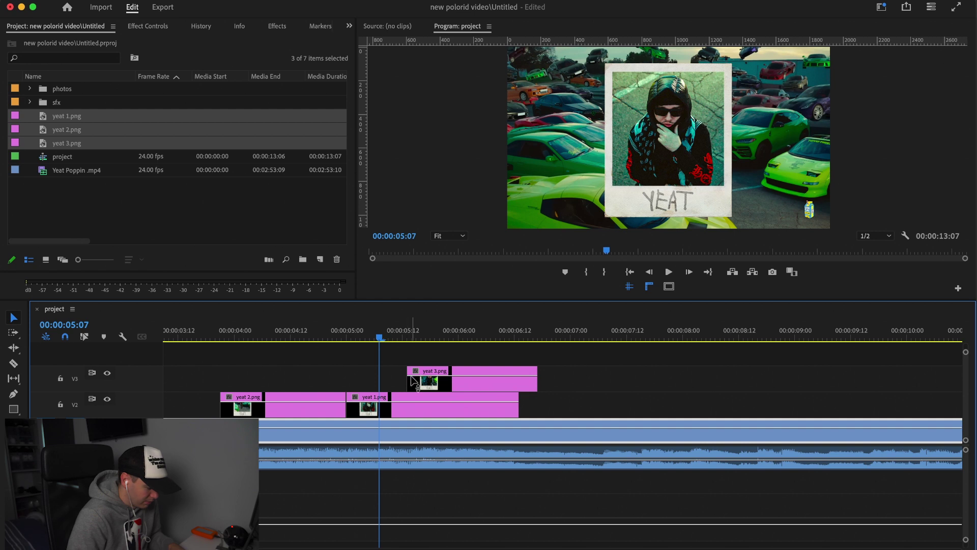
pyautogui.moveTo(414, 381); pyautogui.dragTo(249, 403)
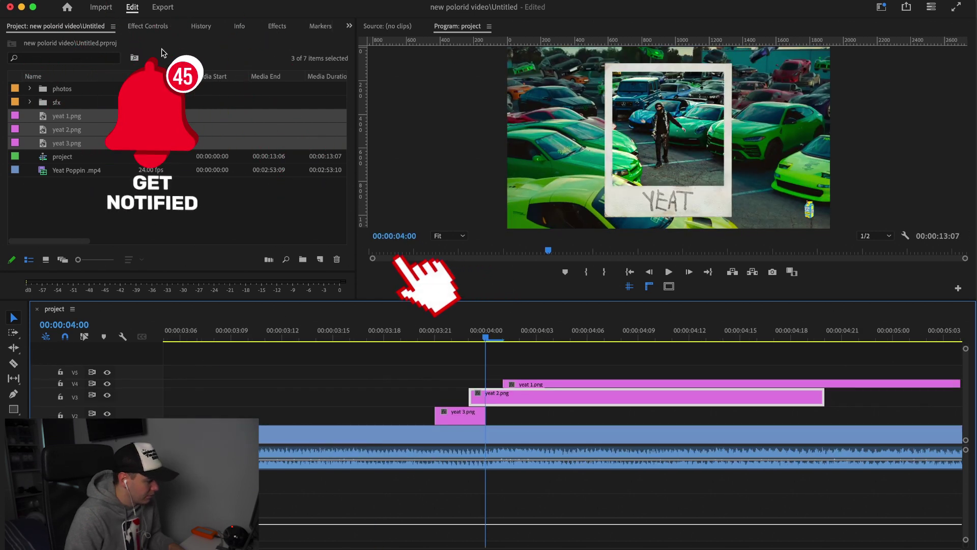
# Set yeat 2.png's horizontal position to 466 and rotation to -6°, and extend the yeat 3.png clip to about 00:00:04:05
pyautogui.hotkey('shift', '5')
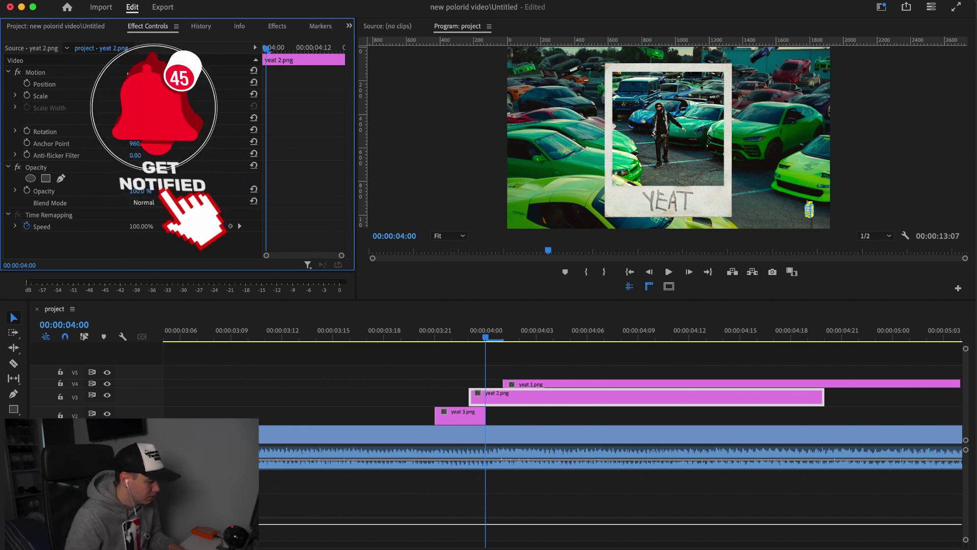
pyautogui.moveTo(138, 85); pyautogui.dragTo(1, 85)
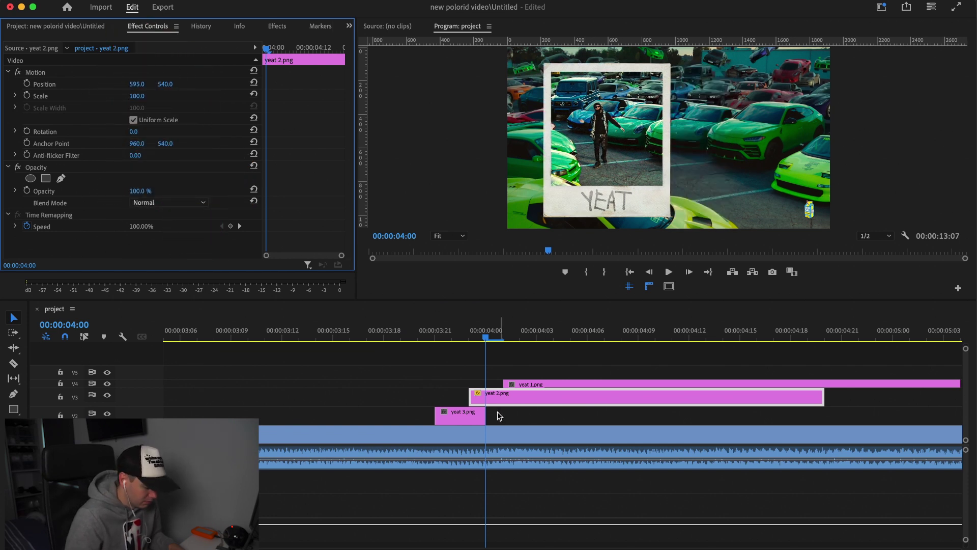
pyautogui.moveTo(498, 416); pyautogui.dragTo(570, 416)
pyautogui.moveTo(137, 84); pyautogui.dragTo(70, 84)
# Move yeat 3.png to track V5 above the other stills and scale yeat 2.png down slightly
pyautogui.moveTo(498, 416); pyautogui.dragTo(497, 379)
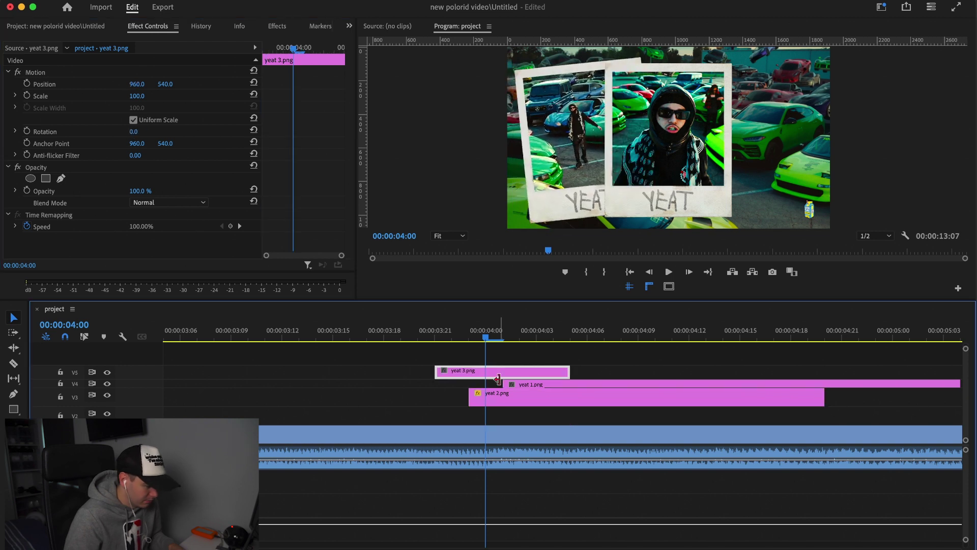
pyautogui.click(515, 399)
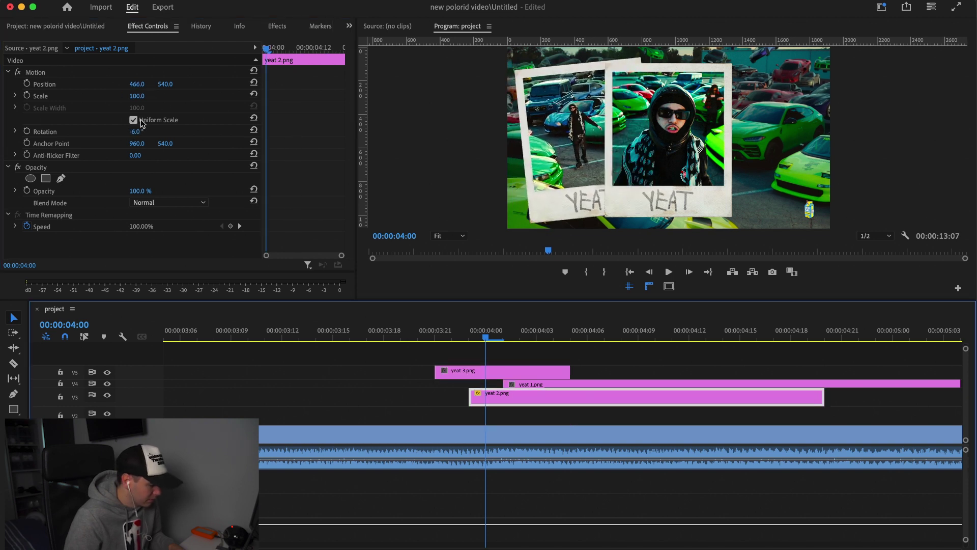
pyautogui.moveTo(140, 101); pyautogui.dragTo(133, 100)
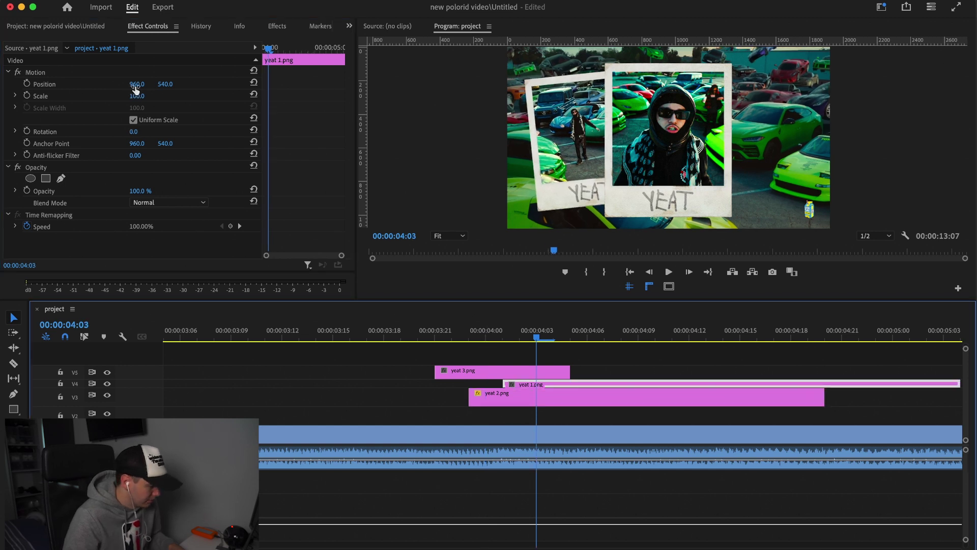
# Set yeat 1.png's position to 1506, 567, its scale to 87 and its rotation to 8°
pyautogui.moveTo(136, 88)
pyautogui.mouseDown()
pyautogui.moveTo(136, 100)
pyautogui.moveTo(145, 96)
pyautogui.mouseUp()
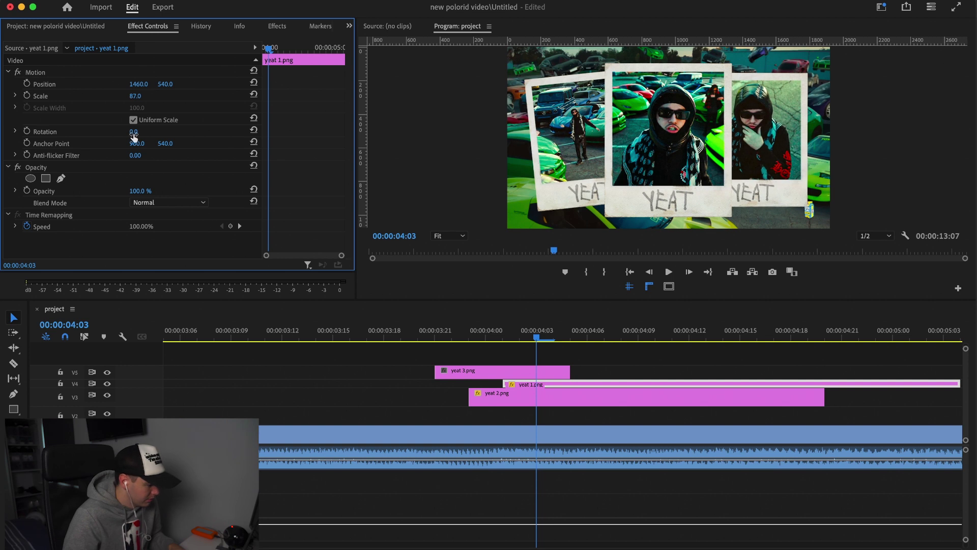
pyautogui.moveTo(134, 134); pyautogui.dragTo(143, 131)
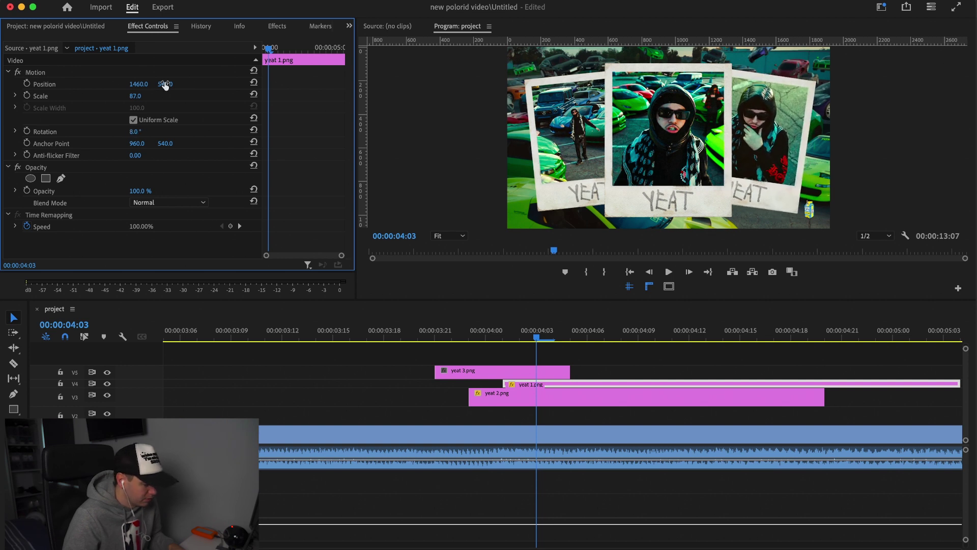
pyautogui.moveTo(165, 85); pyautogui.dragTo(135, 85)
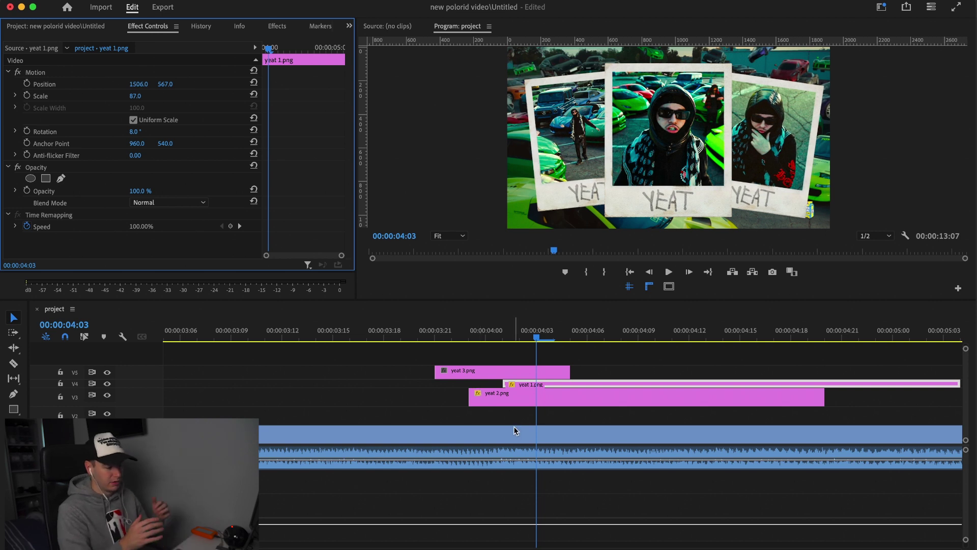
# Shift the stills down to tracks V2–V4, end yeat 1.png at about 00:00:04:07 and yeat 2.png at about 00:00:04:09, and preview the sequence
pyautogui.click(435, 337)
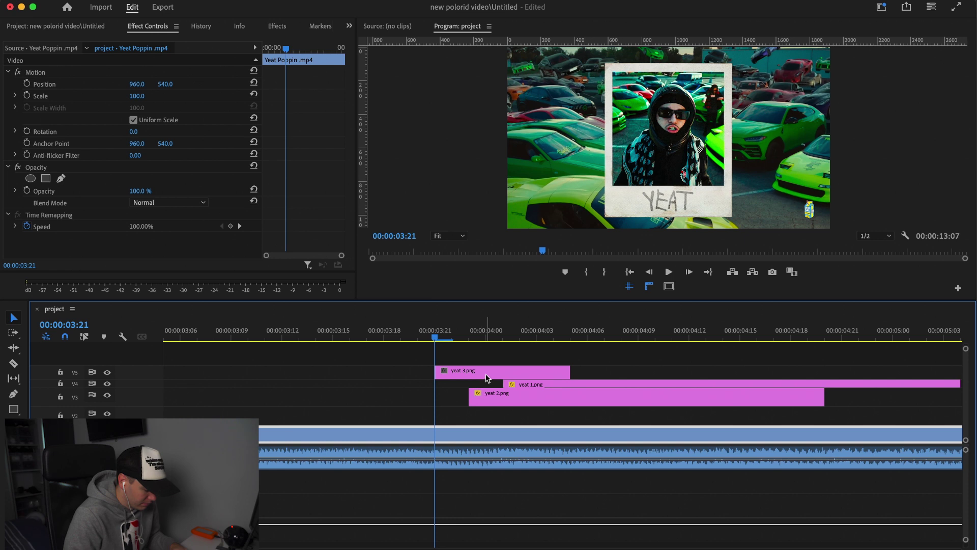
pyautogui.moveTo(518, 397)
pyautogui.mouseDown()
pyautogui.moveTo(520, 415)
pyautogui.moveTo(530, 401)
pyautogui.mouseUp()
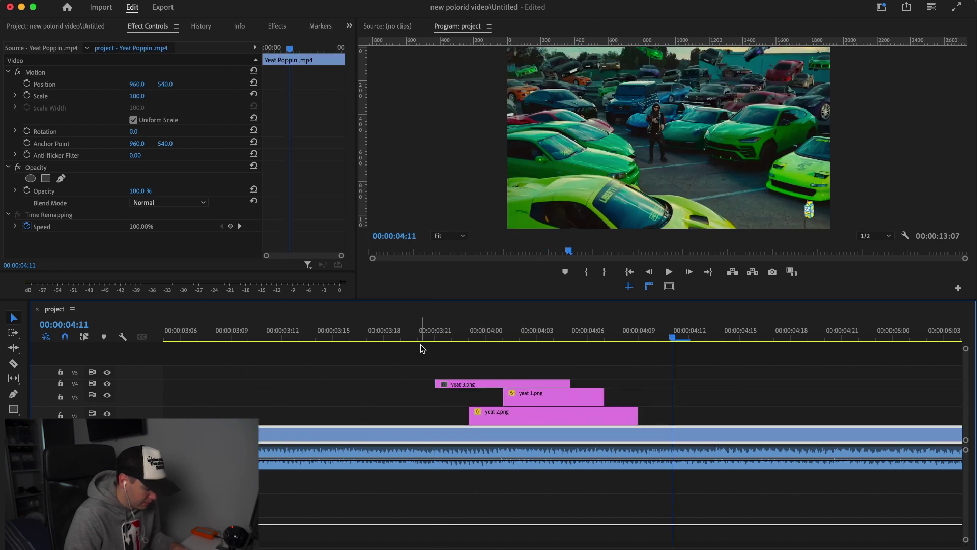
pyautogui.moveTo(421, 335); pyautogui.dragTo(308, 329)
pyautogui.scroll(-3, 441, 428)
pyautogui.press('space')
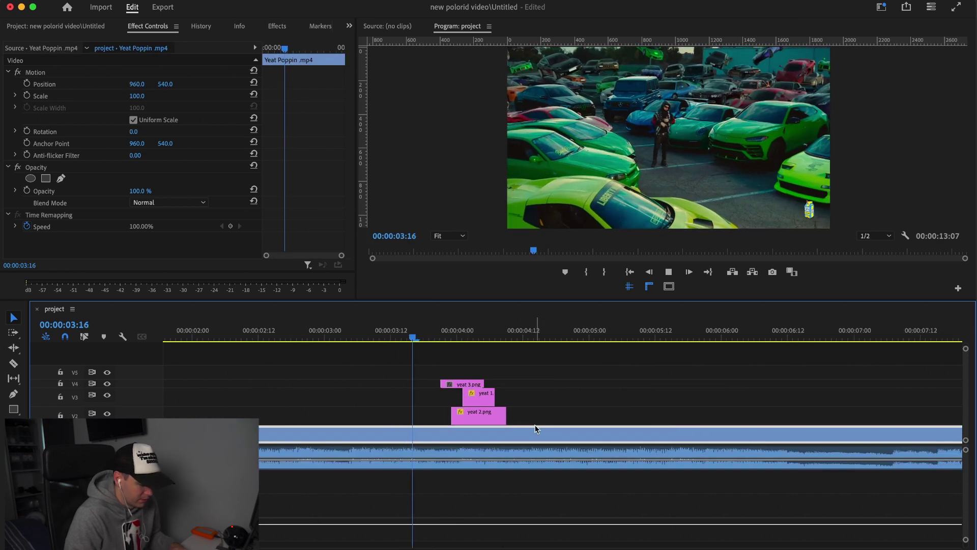
pyautogui.click(381, 336)
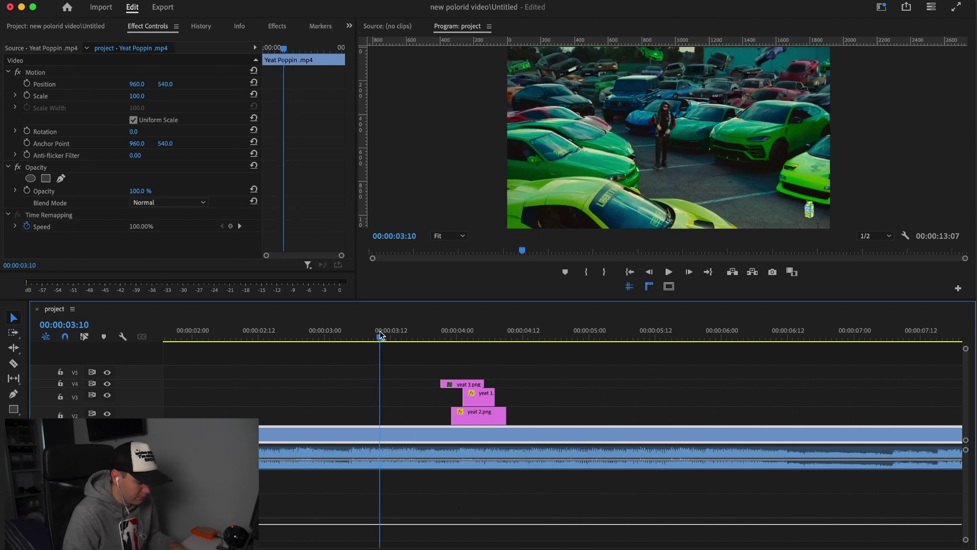
pyautogui.moveTo(380, 332); pyautogui.dragTo(375, 331)
pyautogui.scroll(3, 478, 422)
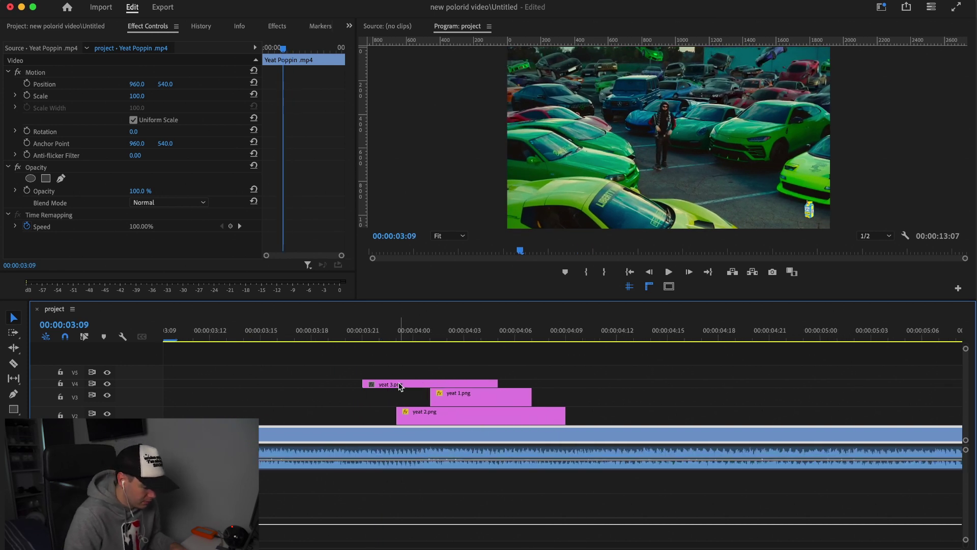
pyautogui.click(445, 340)
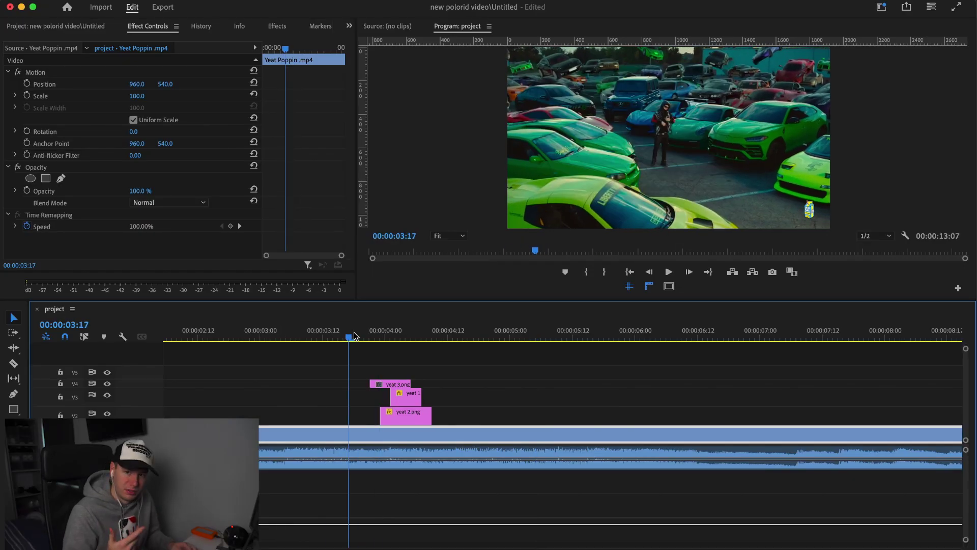
# Create a new adjustment layer in the project with the default settings
pyautogui.click(76, 27)
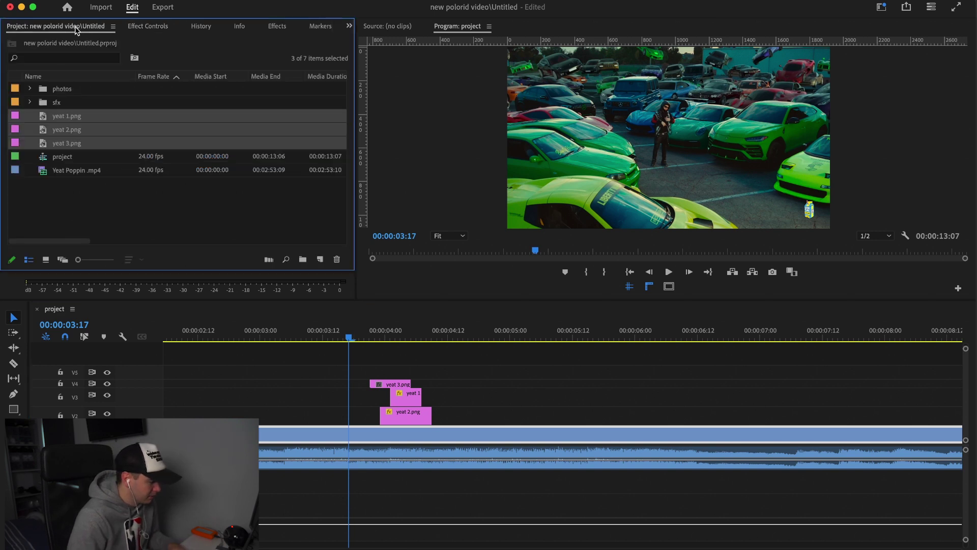
pyautogui.click(134, 182)
pyautogui.click(320, 260)
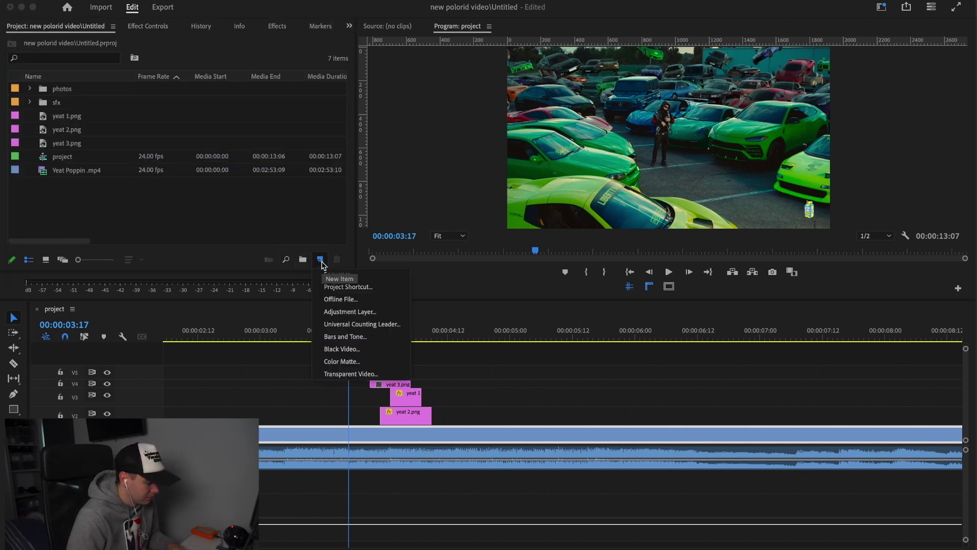
pyautogui.click(346, 313)
pyautogui.press('Return')
# Place the adjustment layer on V5 over the polaroids, cut it at about 00:00:04:10 and delete the remainder
pyautogui.moveTo(198, 265); pyautogui.dragTo(298, 373)
pyautogui.press('v')
pyautogui.click(461, 374)
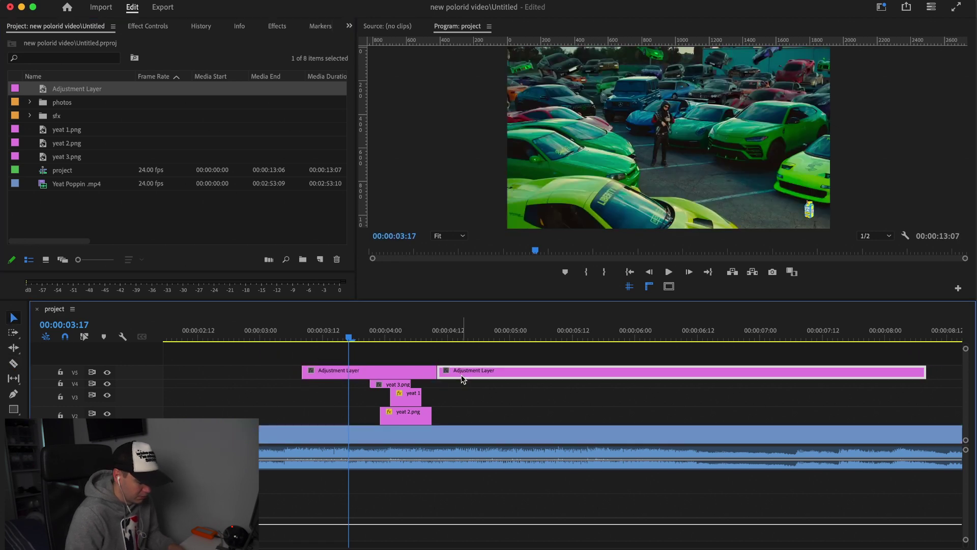
pyautogui.press('Delete')
# Put the adjustment layer on V2 beneath the polaroid stills and apply the SPEED TRANSITION 10 preset to it
pyautogui.click(370, 330)
pyautogui.scroll(5, 370, 331)
pyautogui.click(380, 371)
pyautogui.scroll(-1, 380, 372)
pyautogui.press('-')
pyautogui.press('-')
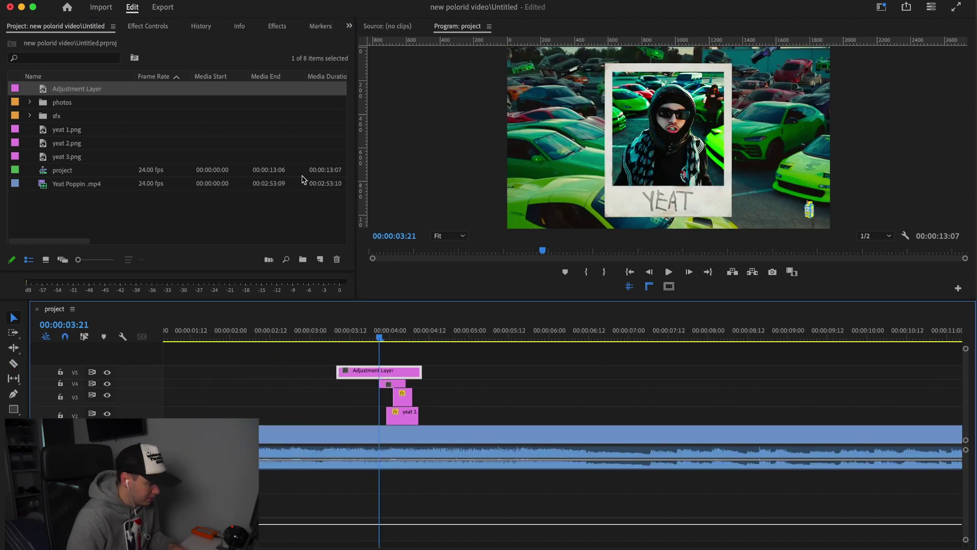
pyautogui.click(277, 26)
pyautogui.click(6, 56)
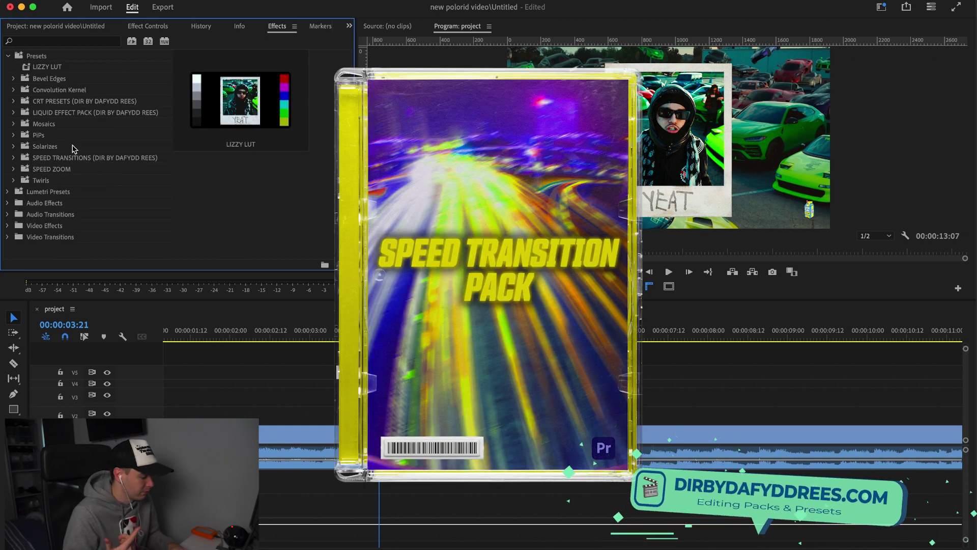
pyautogui.click(13, 158)
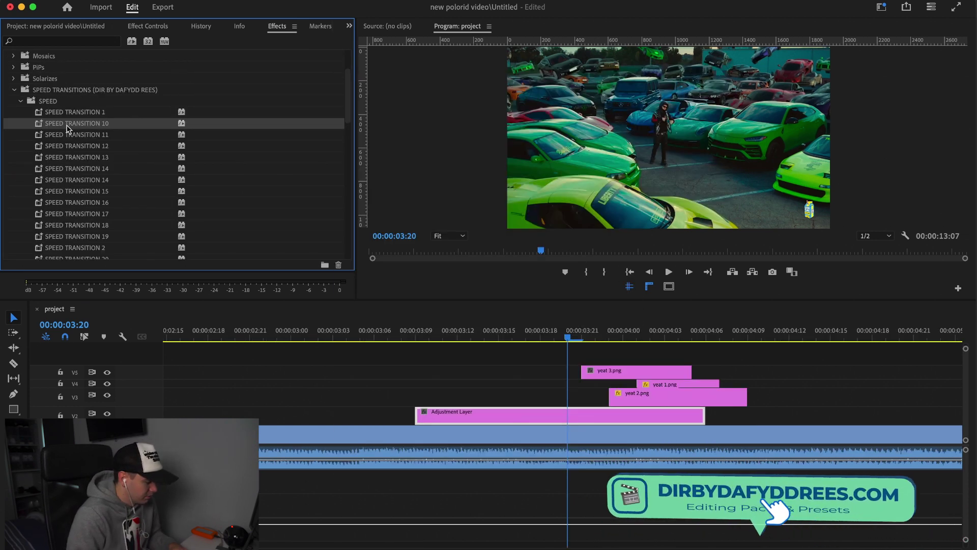
pyautogui.moveTo(591, 410); pyautogui.dragTo(592, 411)
# Shift the adjustment layer earlier to run from about 00:00:03:06 to 00:00:04:03, aligning its speed transition with the polaroids' appearance
pyautogui.click(152, 28)
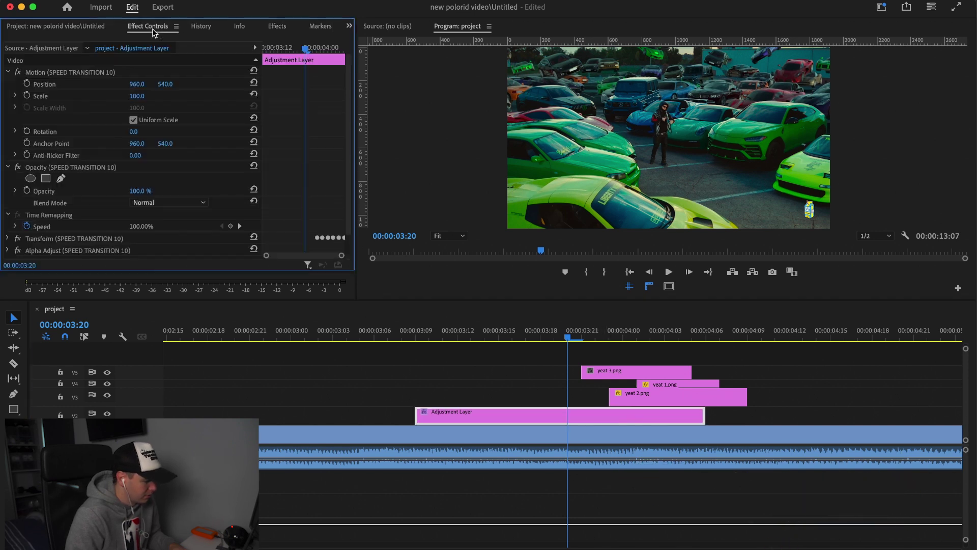
pyautogui.moveTo(564, 331); pyautogui.dragTo(636, 331)
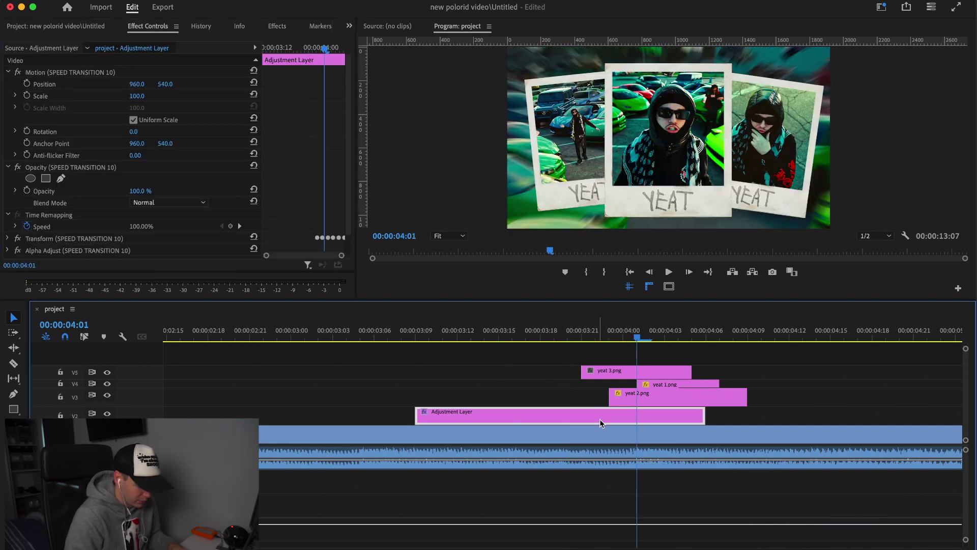
pyautogui.moveTo(600, 420); pyautogui.dragTo(558, 414)
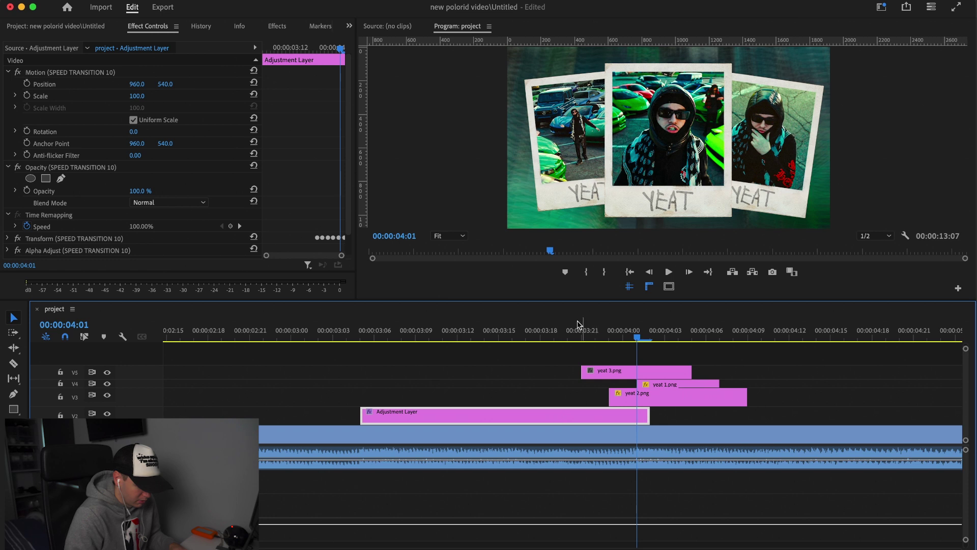
pyautogui.moveTo(578, 325); pyautogui.dragTo(504, 337)
pyautogui.press('super+Right')
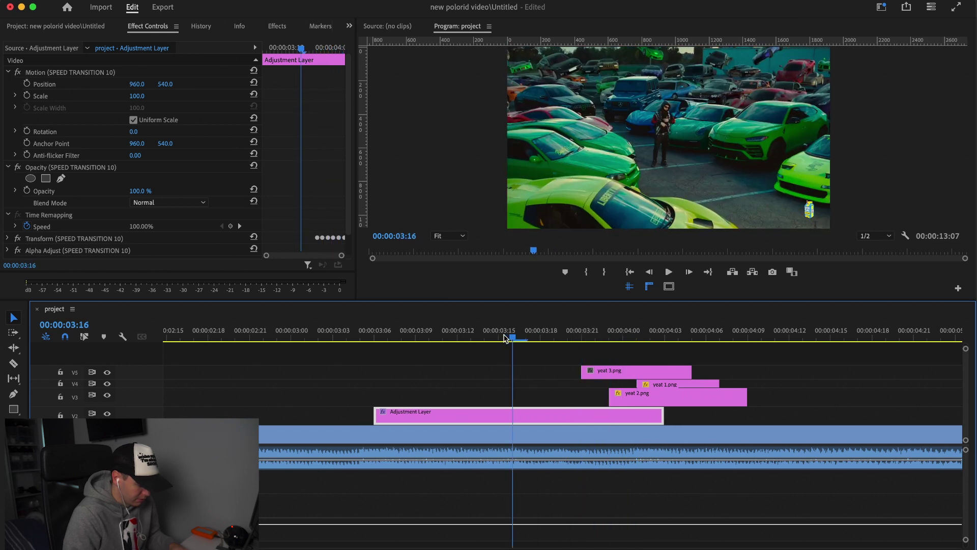
# Play back and scrub the polaroid section to review the speed transition's timing against the polaroids
pyautogui.scroll(-3, 530, 400)
pyautogui.press('space')
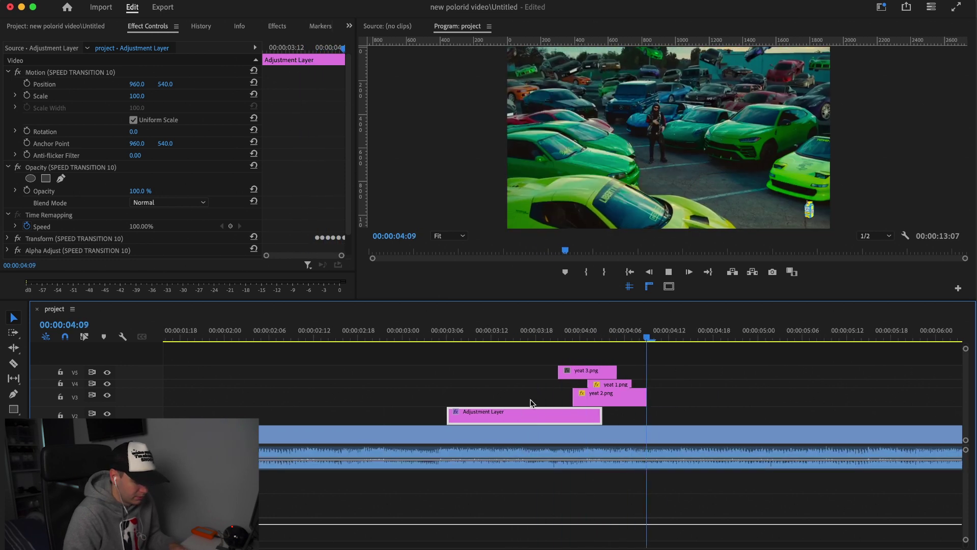
pyautogui.press('space')
pyautogui.click(513, 330)
pyautogui.press('space')
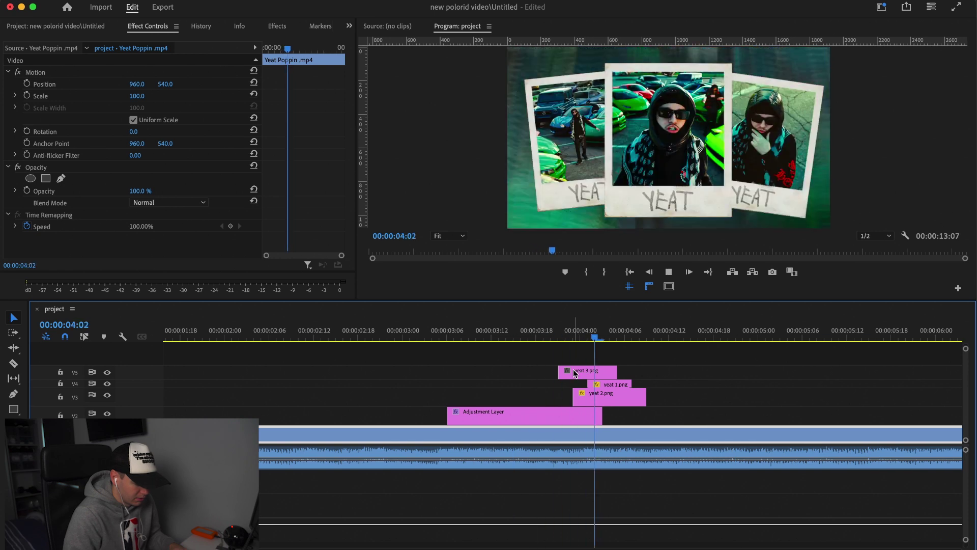
pyautogui.click(564, 330)
pyautogui.moveTo(564, 331)
pyautogui.mouseDown()
pyautogui.moveTo(614, 339)
pyautogui.moveTo(573, 341)
pyautogui.mouseUp()
pyautogui.scroll(3, 579, 391)
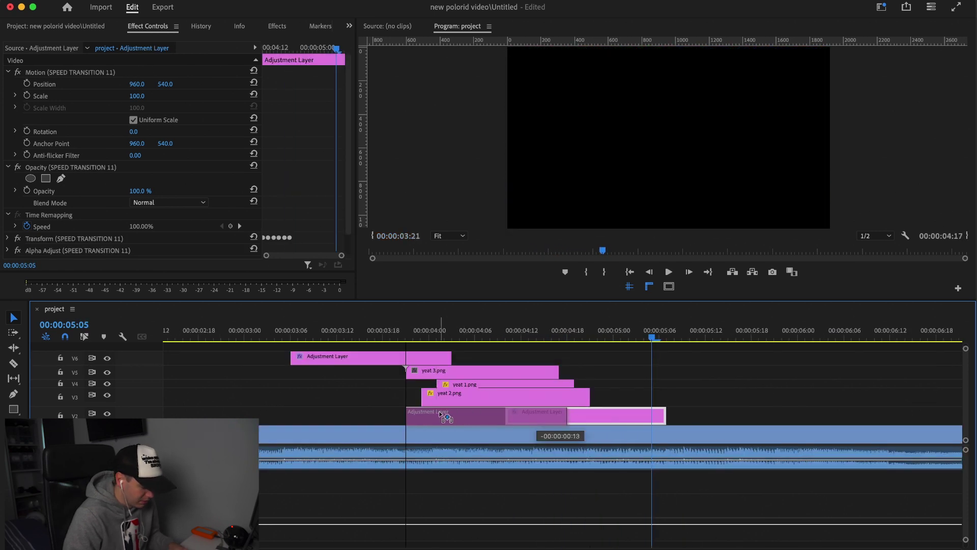
# Align the SPEED TRANSITION 11 adjustment layer on V2 with 00:00:03:21 and preview it with the V6 adjustment layer disabled
pyautogui.click(413, 353)
pyautogui.click(401, 326)
pyautogui.moveTo(400, 326); pyautogui.dragTo(356, 328)
pyautogui.press('space')
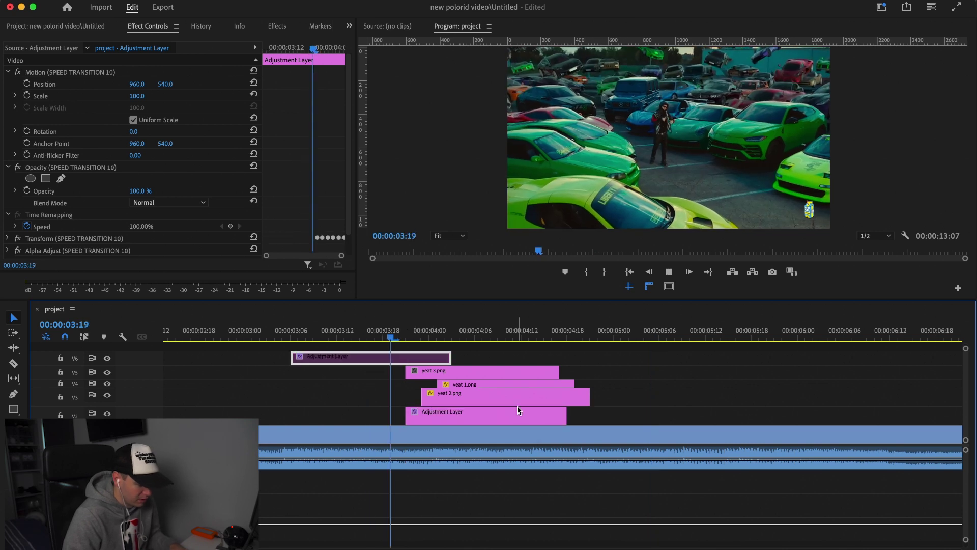
pyautogui.press('space')
# Re-enable the V6 adjustment layer, move it to start at about 00:00:04:00 and play back both speed transitions
pyautogui.click(289, 335)
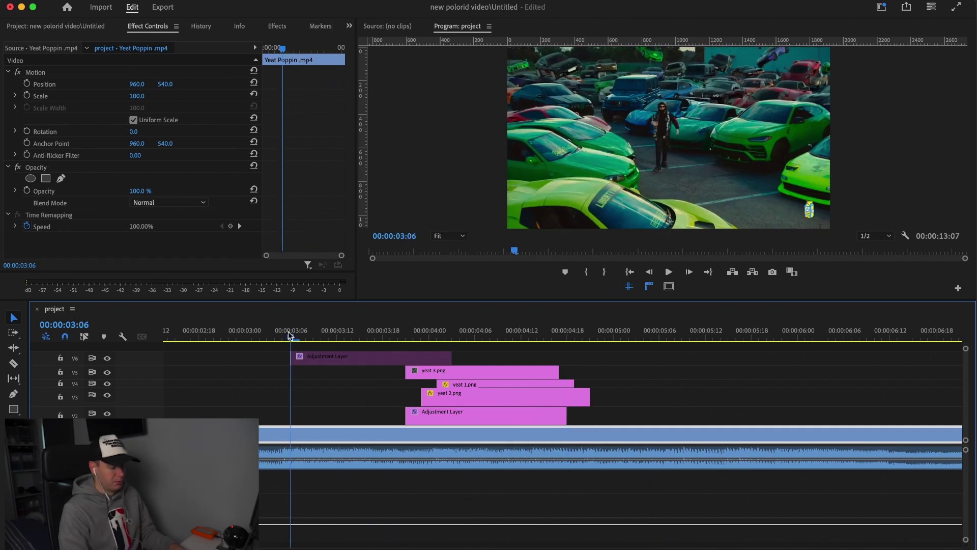
pyautogui.press('space')
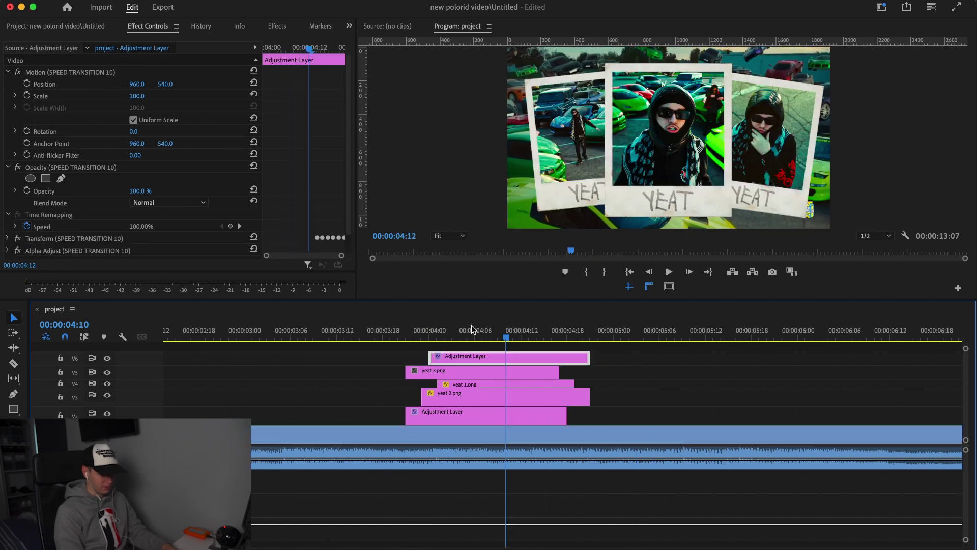
pyautogui.click(358, 336)
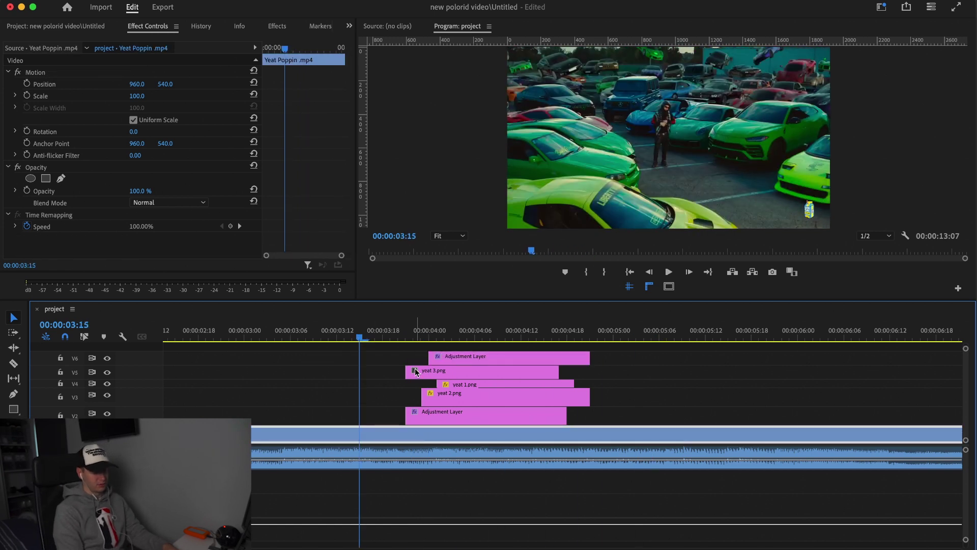
pyautogui.press('space')
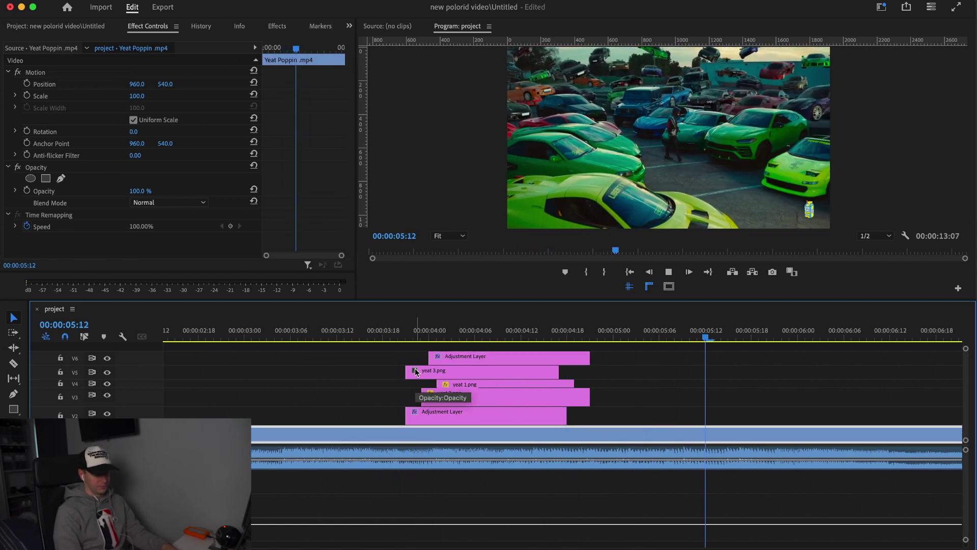
pyautogui.press('space')
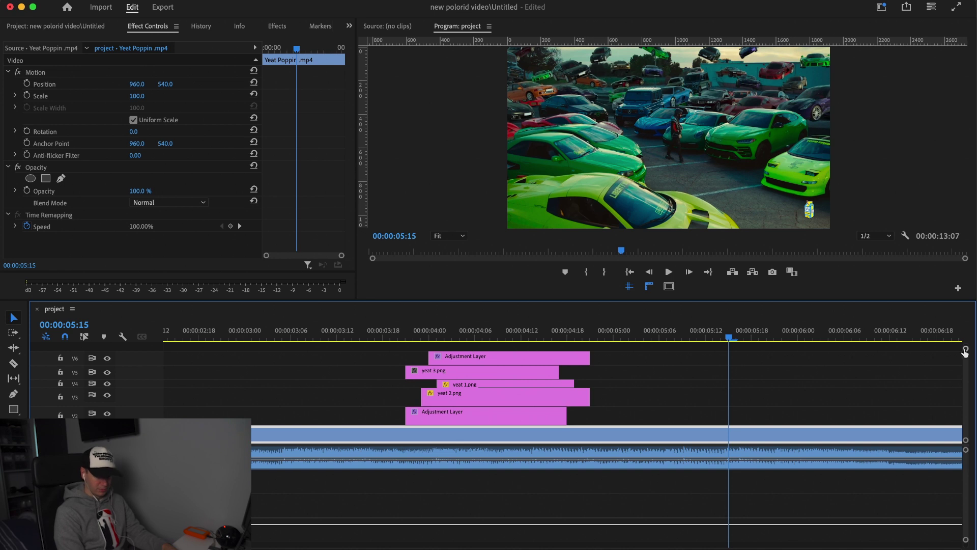
# Reduce the video track heights and duplicate the V6 adjustment layer onto V7 from about 00:00:03:11, without its transition effects
pyautogui.moveTo(964, 350); pyautogui.dragTo(965, 346)
pyautogui.click(451, 397)
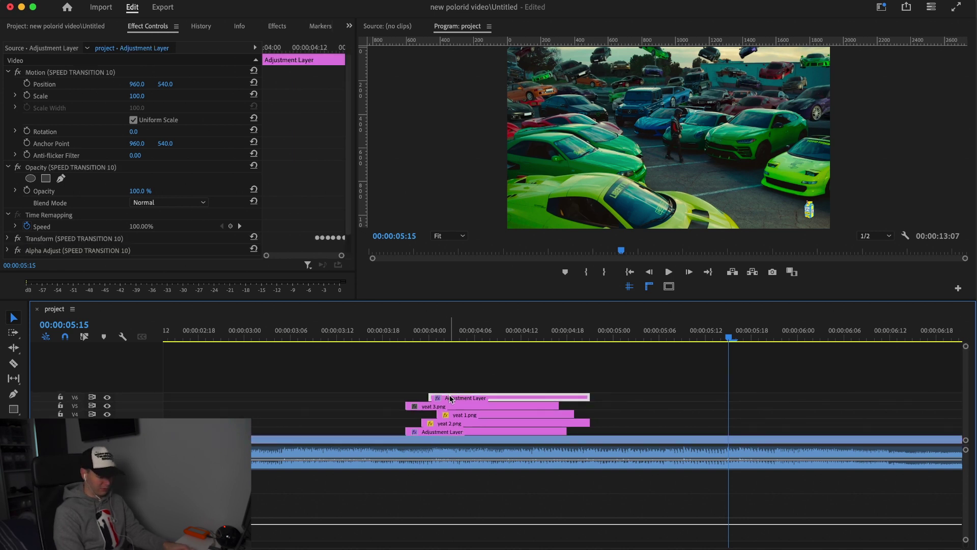
pyautogui.moveTo(451, 398); pyautogui.dragTo(349, 385)
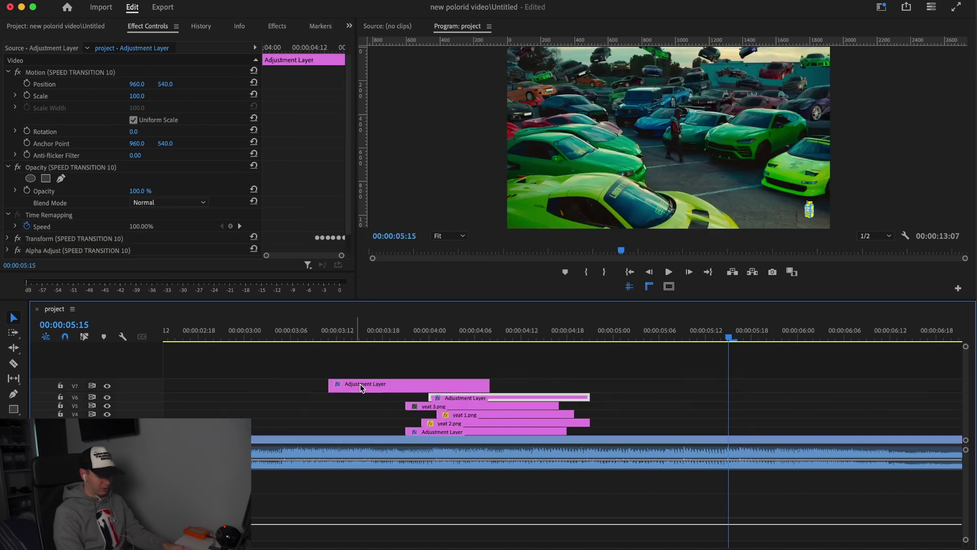
# Apply the Brightness & Contrast and Gaussian Blur effects to the V7 adjustment layer
pyautogui.click(276, 27)
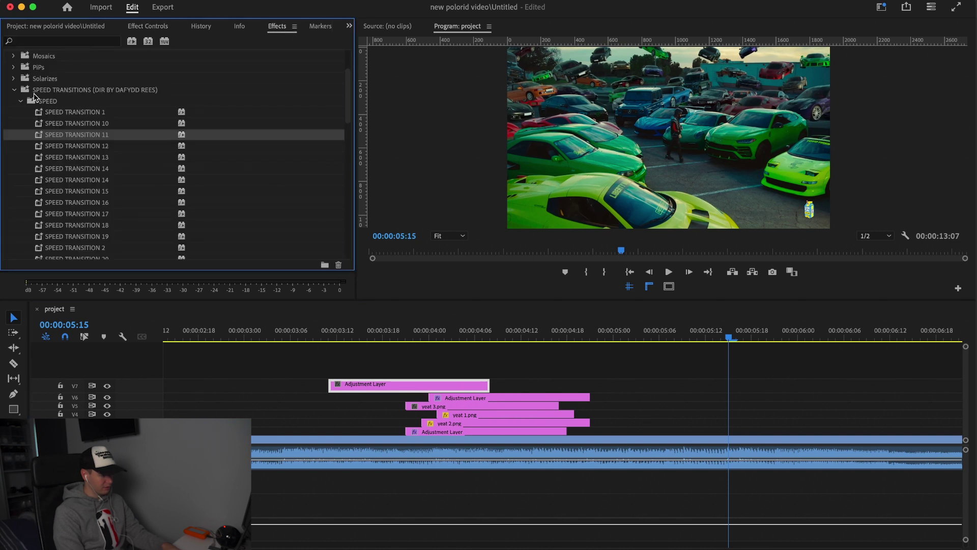
pyautogui.click(15, 90)
pyautogui.click(51, 41)
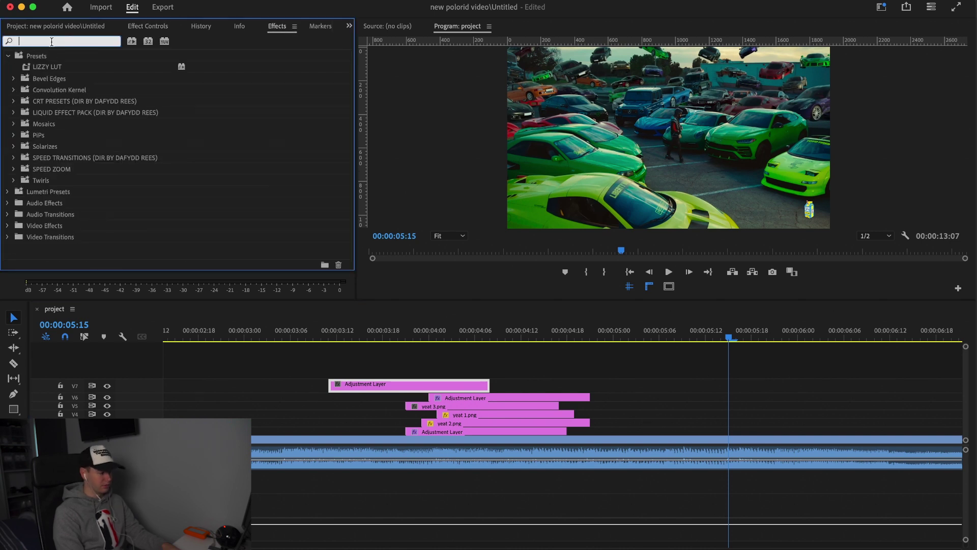
pyautogui.write('bright')
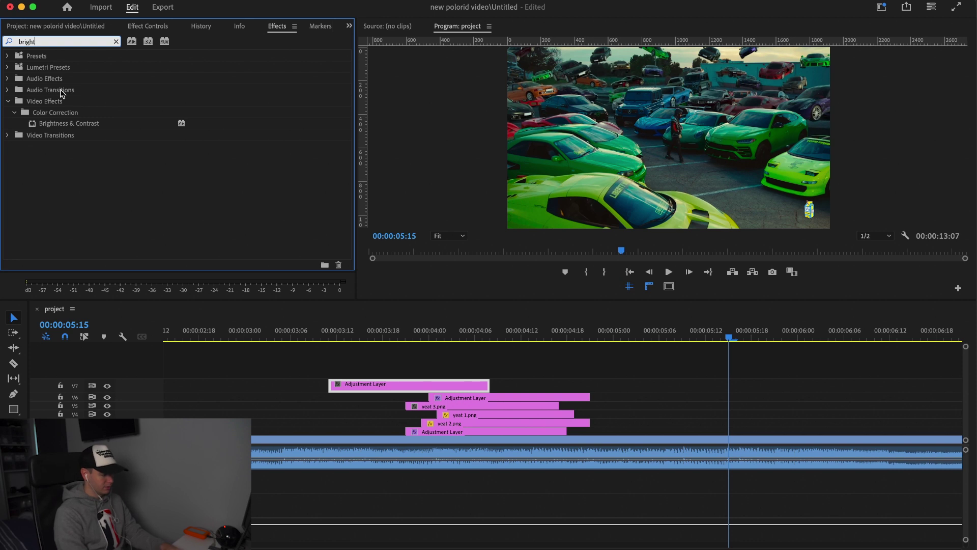
pyautogui.moveTo(66, 127); pyautogui.dragTo(420, 385)
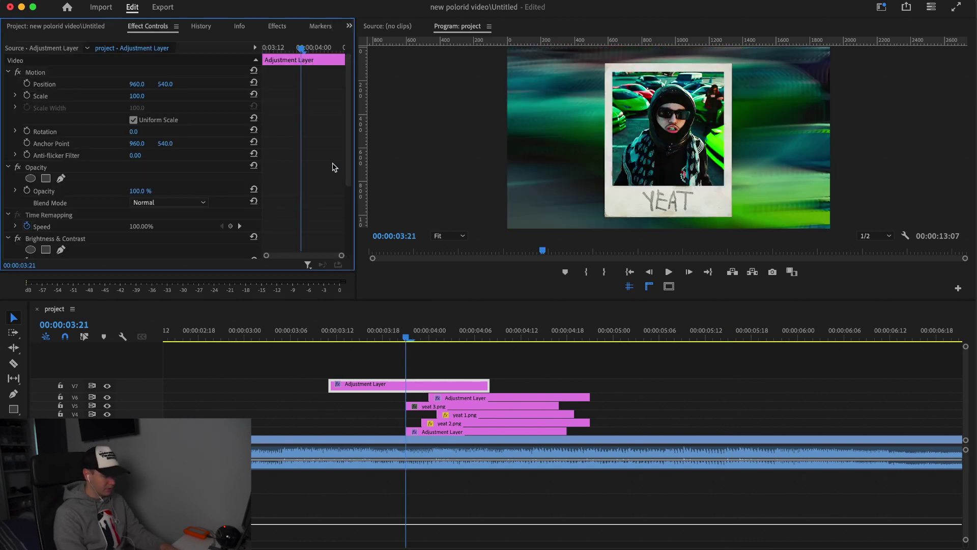
# Set the V7 layer's Brightness to 100 and Contrast to 39 at 00:00:03:21, and keyframe both values
pyautogui.moveTo(348, 160); pyautogui.dragTo(344, 232)
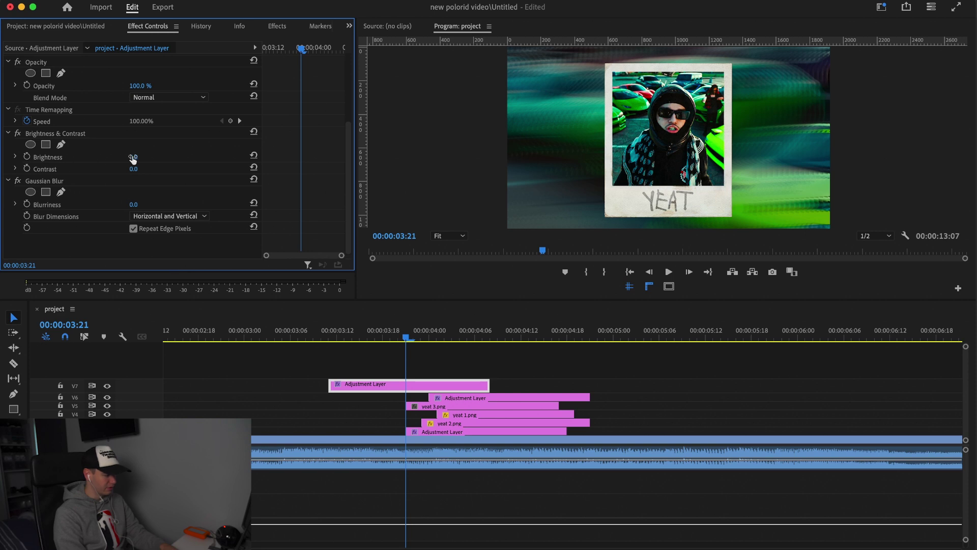
pyautogui.moveTo(134, 157); pyautogui.dragTo(152, 168)
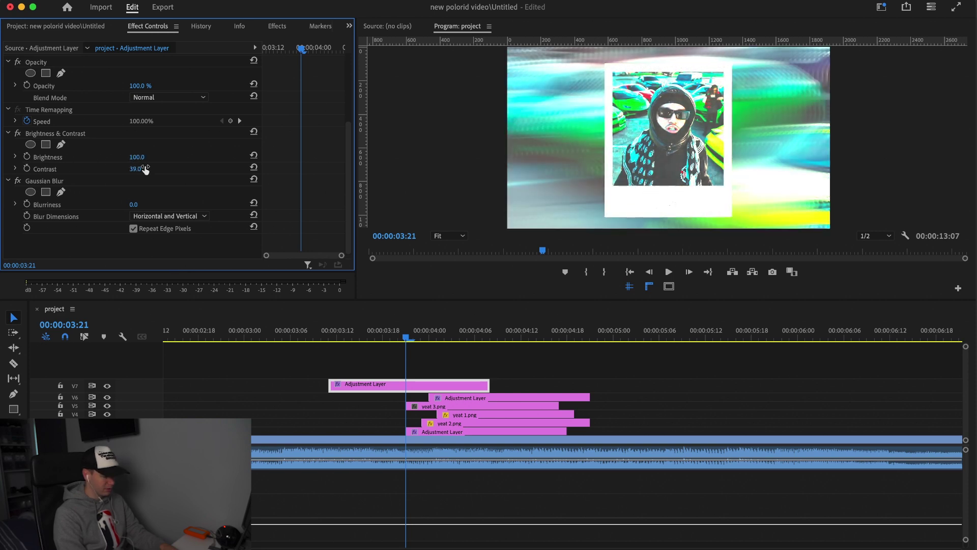
pyautogui.click(27, 168)
pyautogui.click(26, 156)
# Keyframe Brightness and Contrast at their default 0 shortly before the flash, about 00:00:03:18, and just after it, about 00:00:03:23
pyautogui.moveTo(300, 51); pyautogui.dragTo(290, 43)
pyautogui.click(253, 168)
pyautogui.click(253, 156)
pyautogui.click(308, 49)
pyautogui.click(253, 167)
pyautogui.click(254, 155)
pyautogui.press('Left')
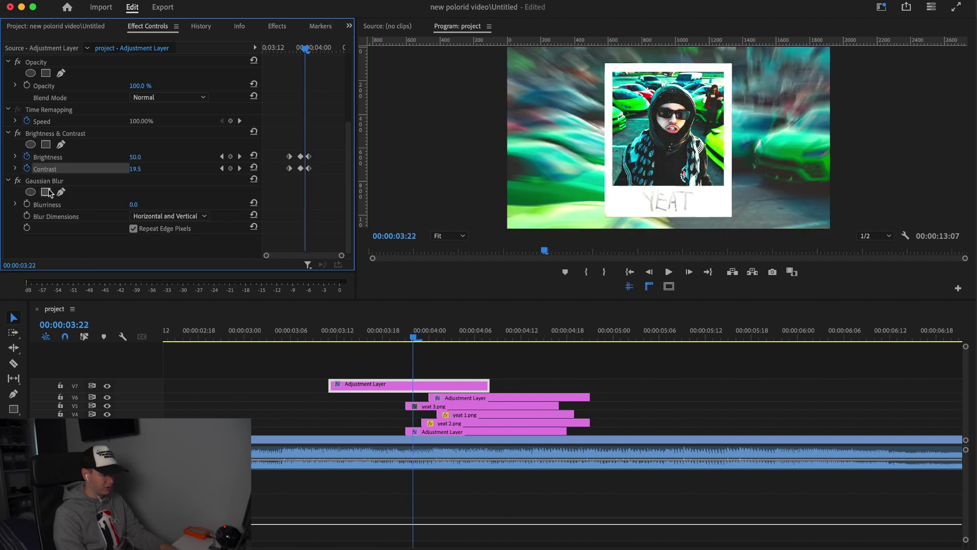